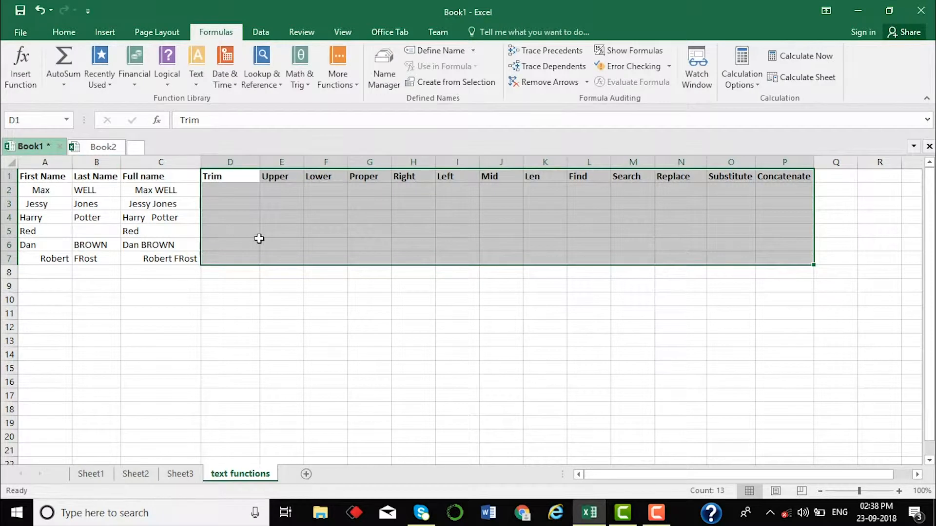
Look up the description of the TRIM function in the list of text functions
{"action": "left_click", "coordinate": [230, 180]}
{"action": "left_click", "coordinate": [197, 84]}
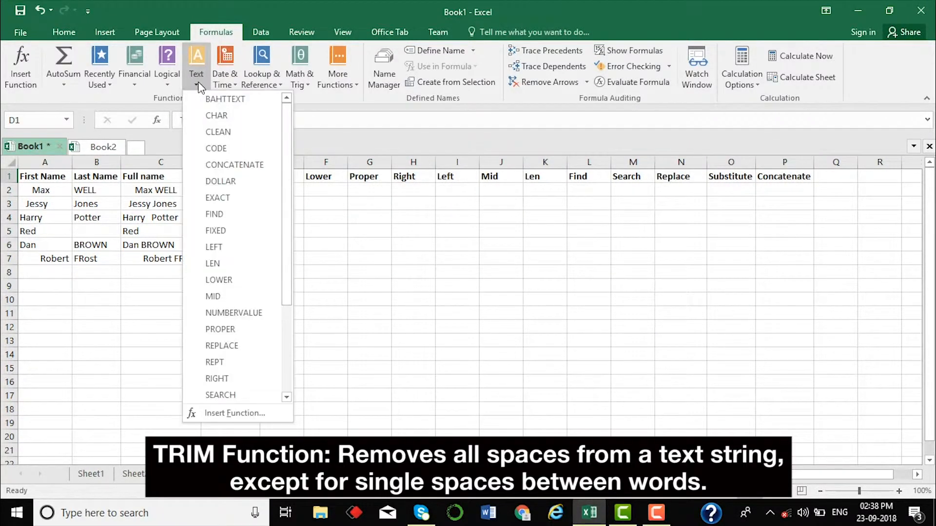
{"action": "scroll", "coordinate": [290, 250], "scroll_direction": "down", "scroll_amount": 1}
{"action": "left_click_drag", "start_coordinate": [288, 244], "coordinate": [290, 313]}
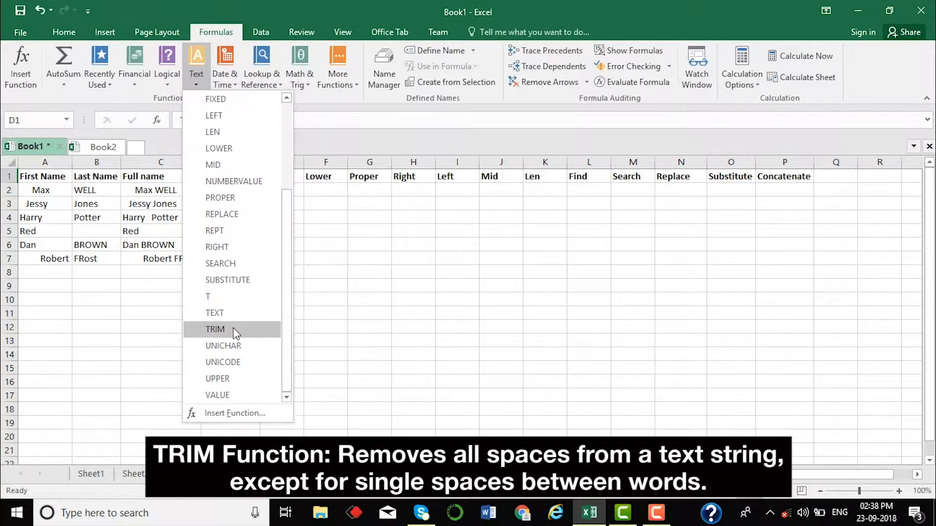
{"action": "mouse_move", "coordinate": [233, 327]}
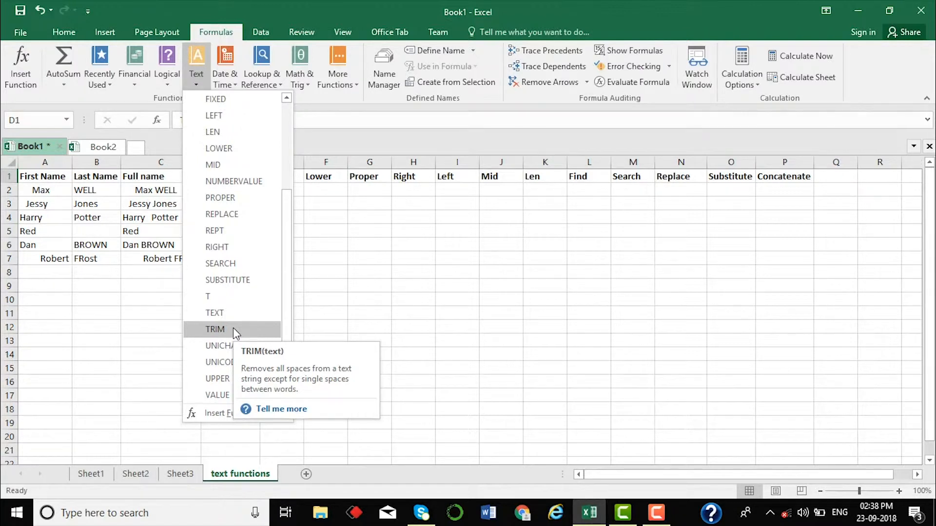
{"action": "left_click", "coordinate": [411, 232]}
Enter the formula =TRIM(C2) in cell D2 to remove extra spaces from the first full name
{"action": "left_click", "coordinate": [236, 192]}
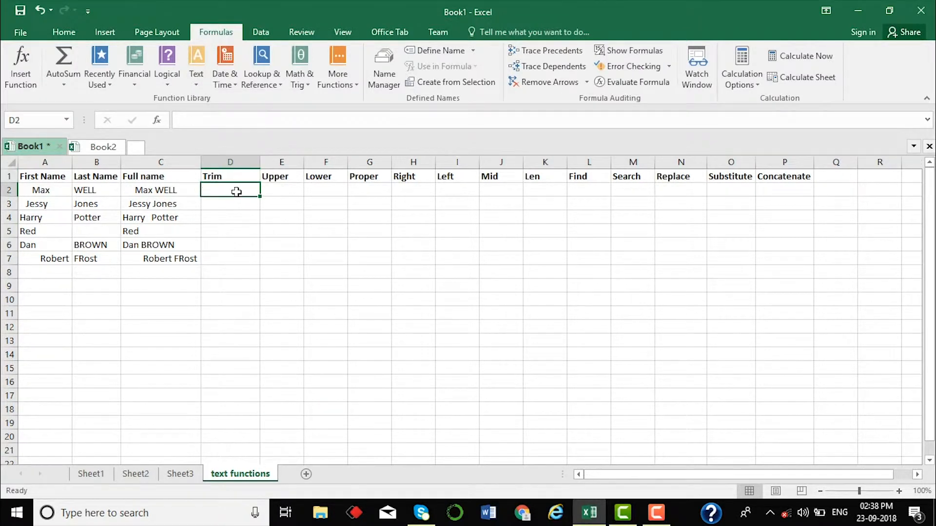
{"action": "left_click", "coordinate": [135, 191]}
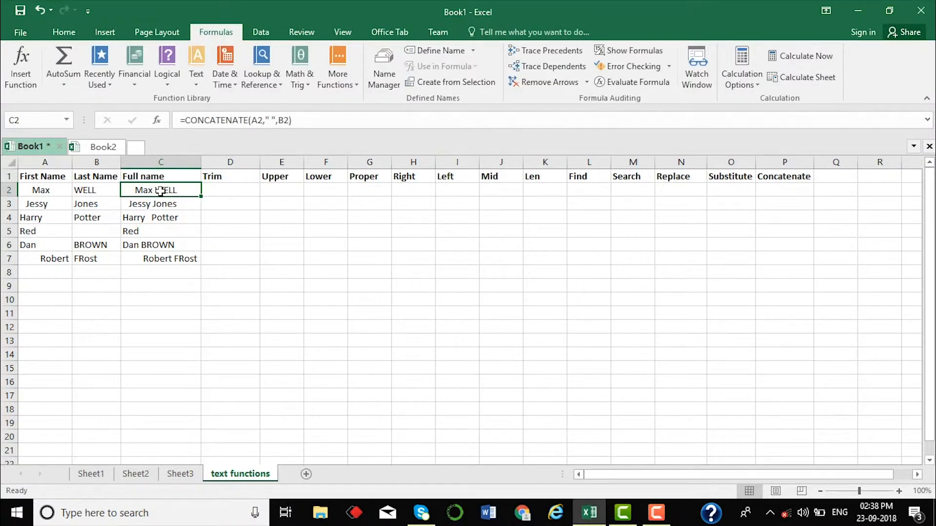
{"action": "left_click", "coordinate": [150, 230]}
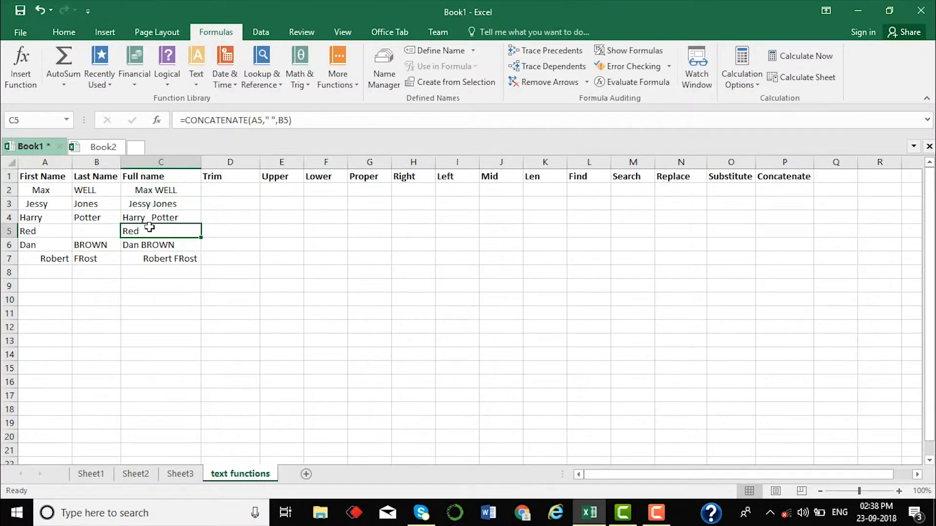
{"action": "left_click", "coordinate": [152, 192]}
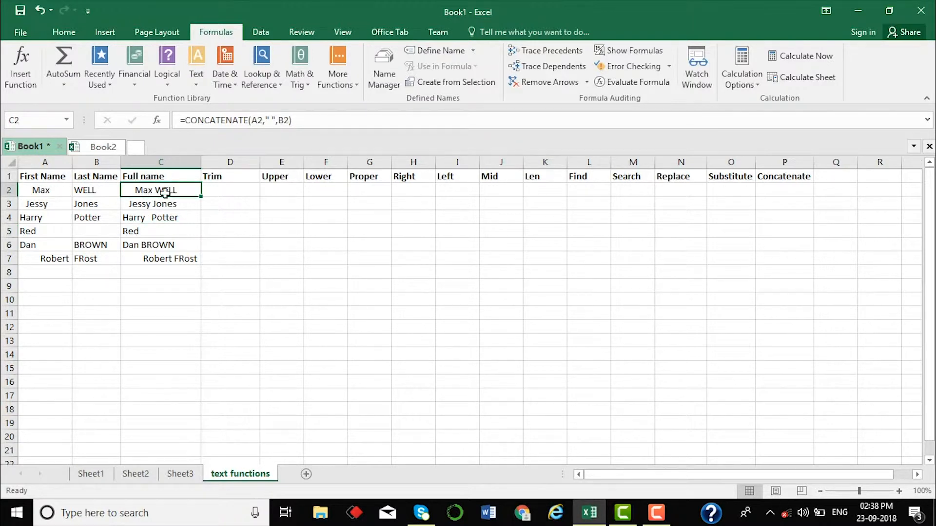
{"action": "left_click", "coordinate": [222, 192]}
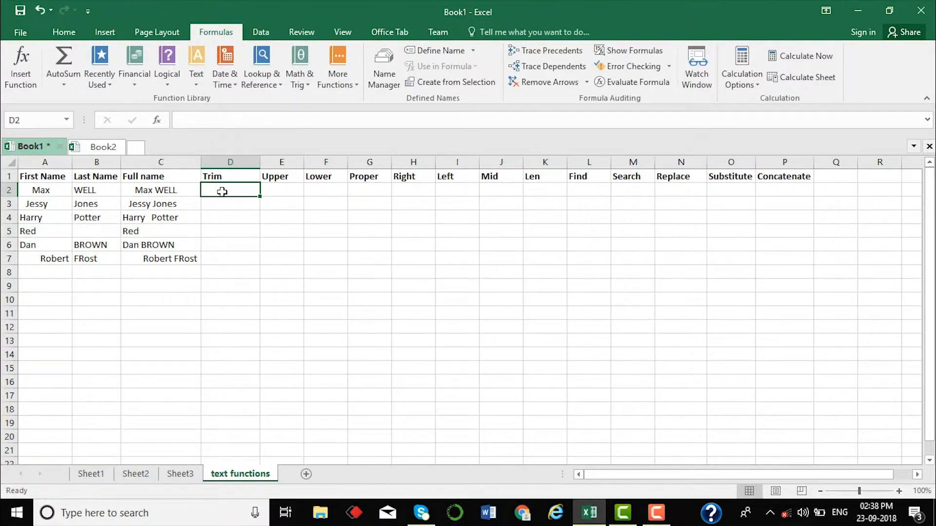
{"action": "type", "text": "="}
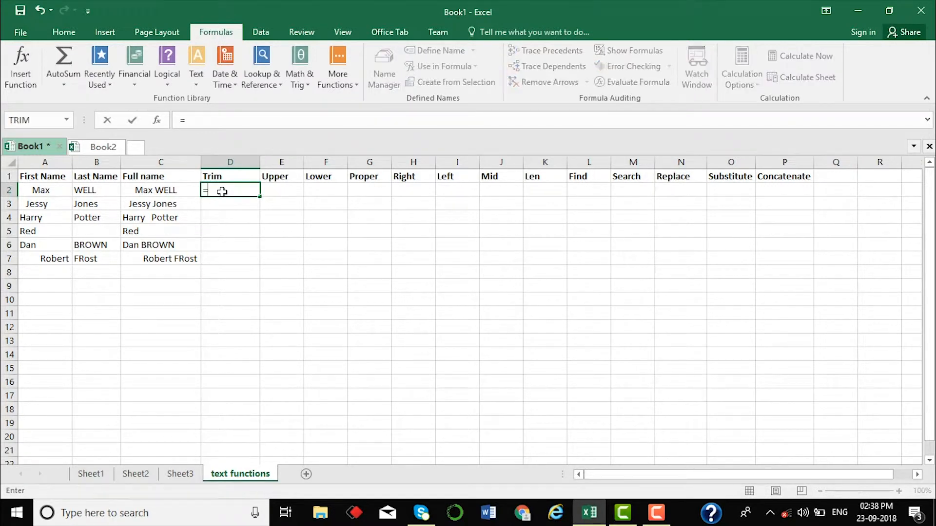
{"action": "type", "text": "trim"}
{"action": "key", "text": "Tab"}
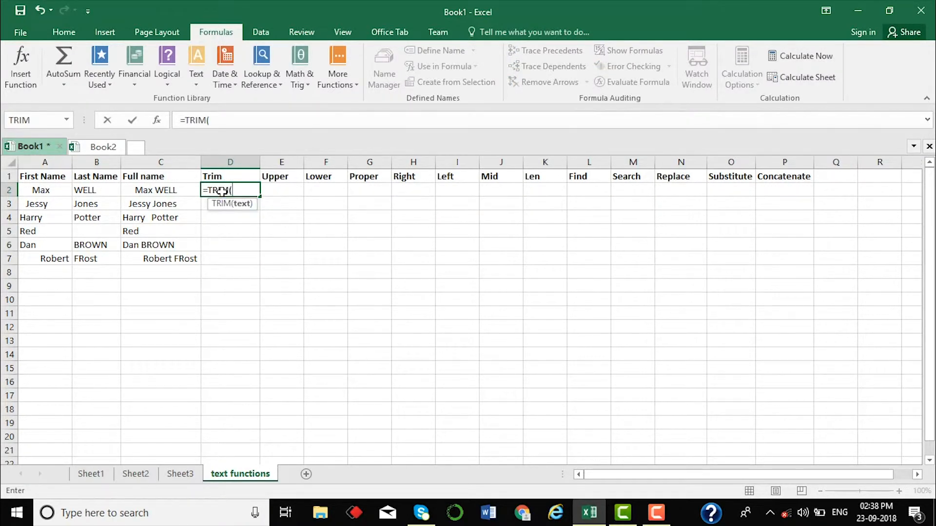
{"action": "left_click", "coordinate": [184, 187]}
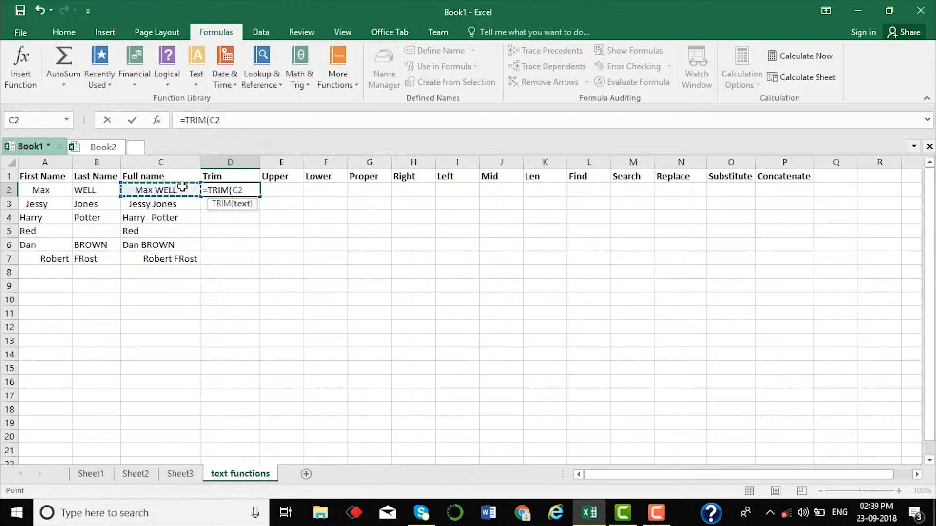
{"action": "type", "text": ")"}
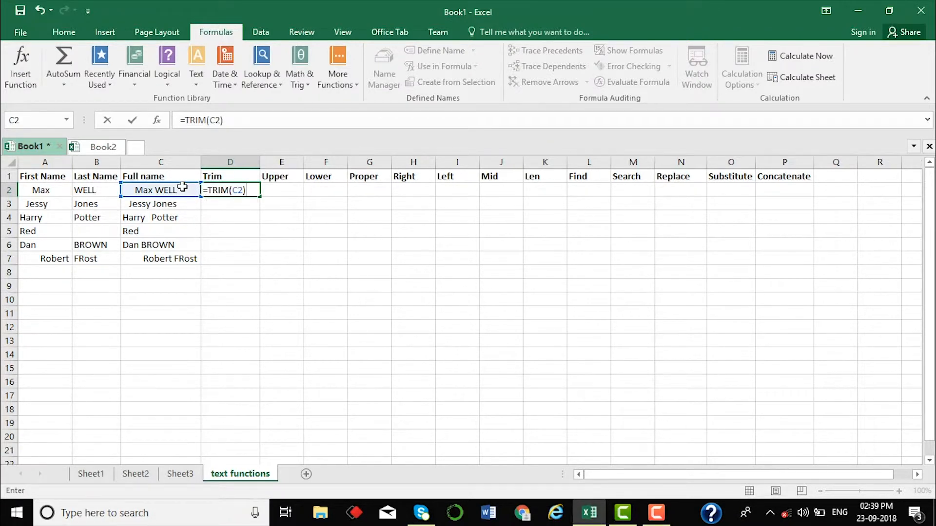
{"action": "key", "text": "Return"}
Fill the TRIM formula from D2 down to D7 and compare the trimmed names with the Full name column
{"action": "left_click", "coordinate": [225, 187]}
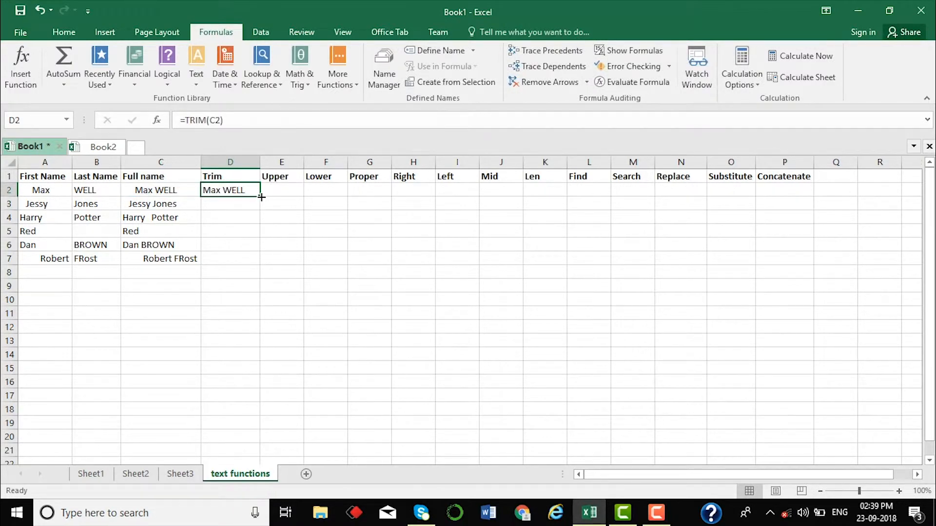
{"action": "double_click", "coordinate": [260, 195]}
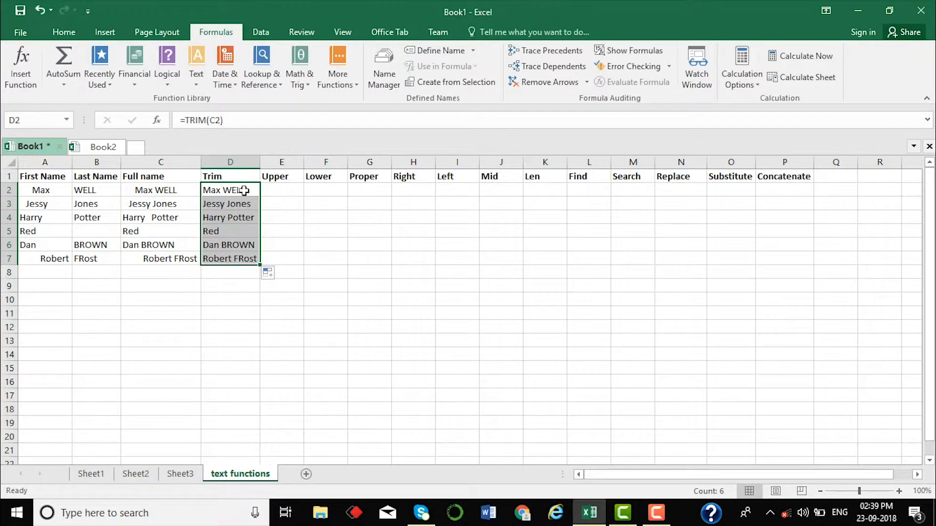
{"action": "left_click", "coordinate": [165, 192]}
{"action": "left_click", "coordinate": [203, 191]}
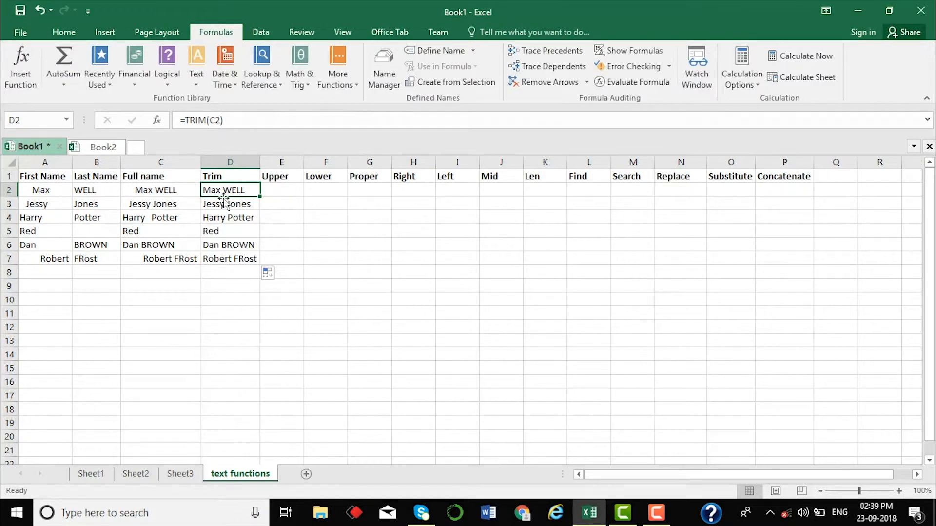
{"action": "left_click_drag", "start_coordinate": [229, 194], "coordinate": [260, 255]}
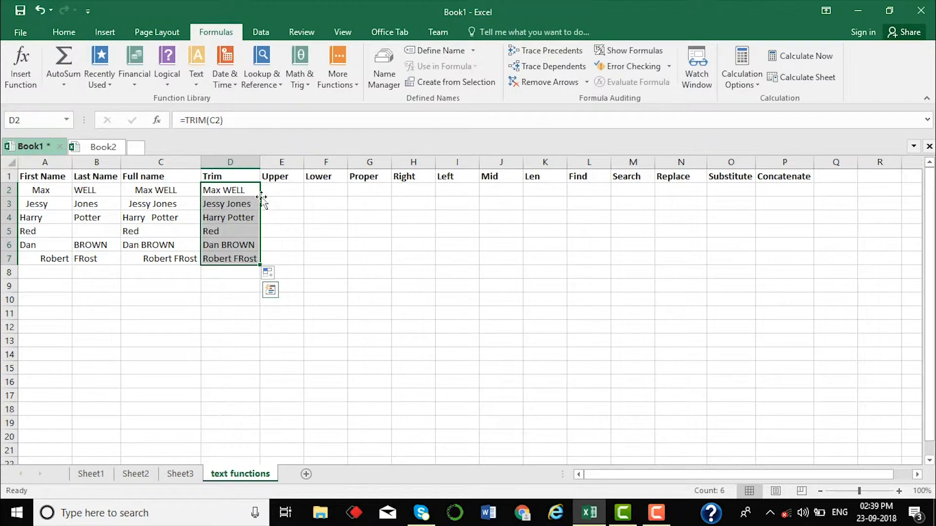
Enter the formula =UPPER(D2) in cell E2 to convert the first trimmed name to upper case
{"action": "left_click", "coordinate": [285, 195]}
{"action": "left_click", "coordinate": [246, 176]}
{"action": "left_click", "coordinate": [280, 177]}
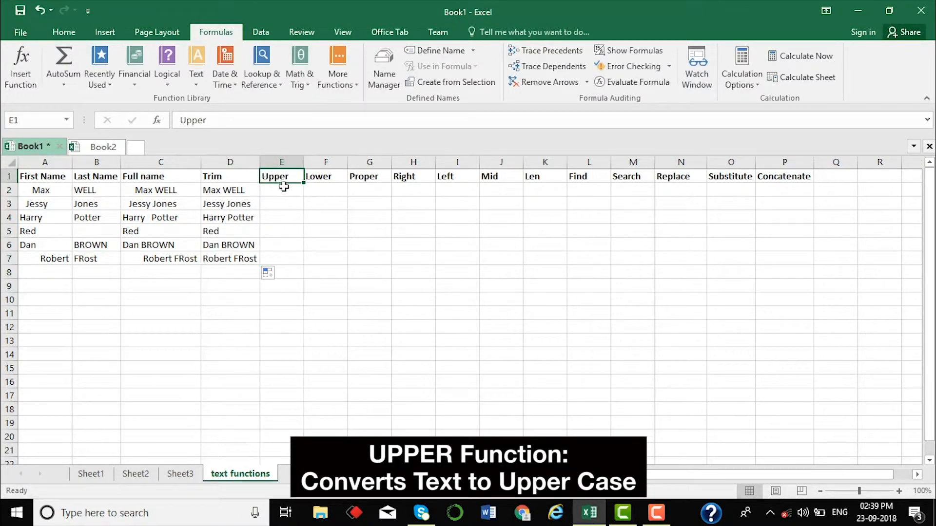
{"action": "left_click", "coordinate": [283, 188]}
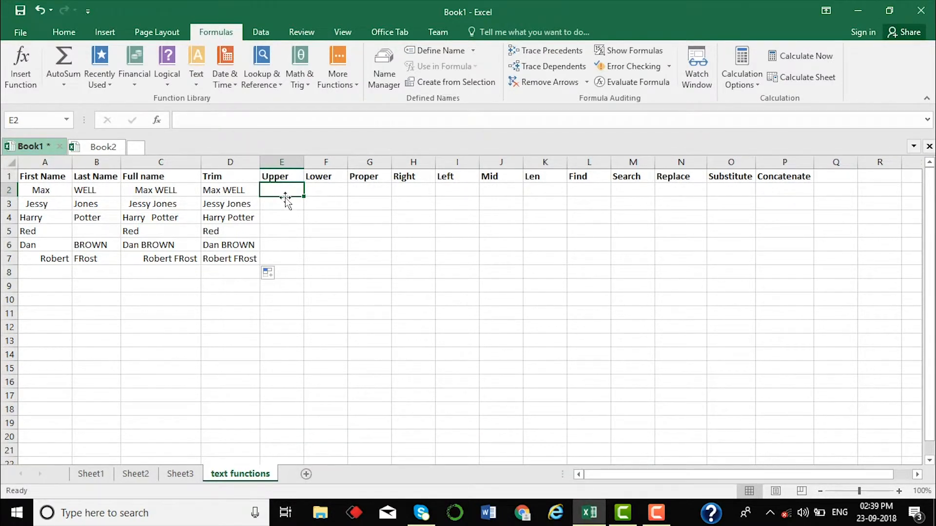
{"action": "type", "text": "=u"}
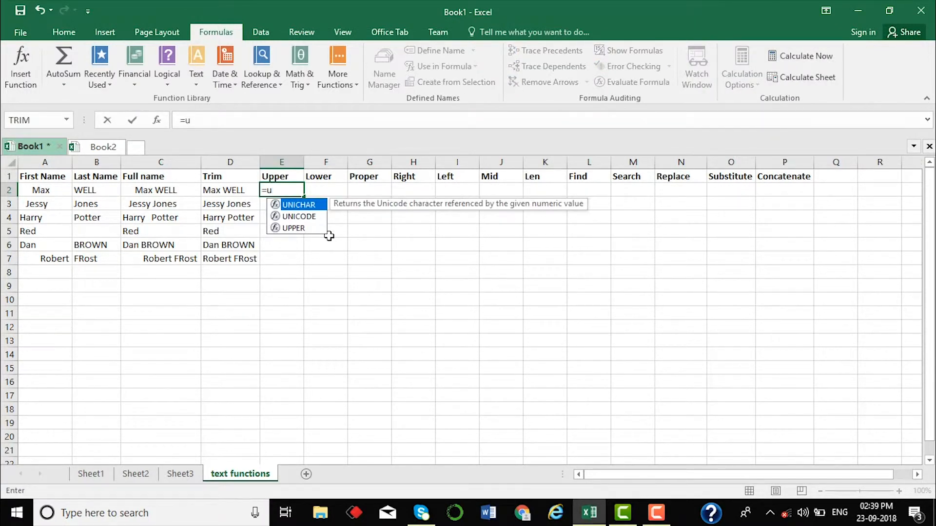
{"action": "type", "text": "pp"}
{"action": "key", "text": "Tab"}
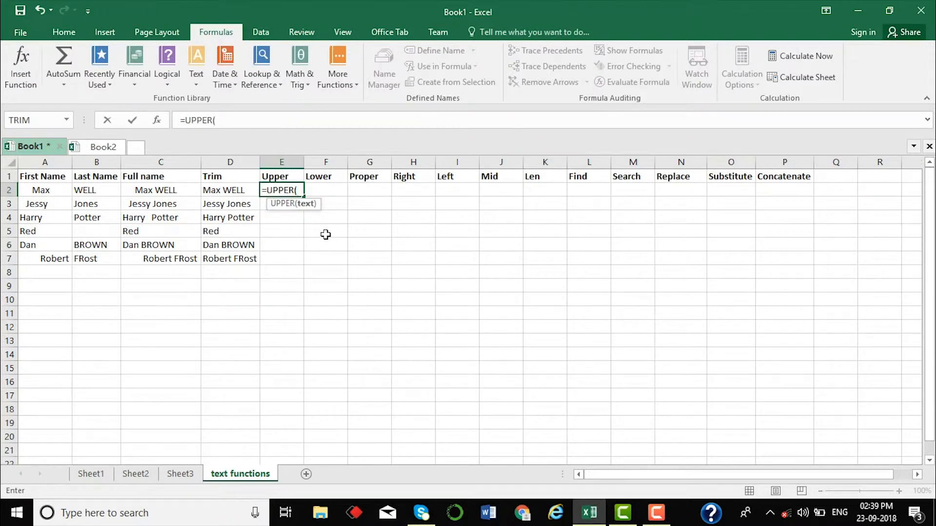
{"action": "left_click", "coordinate": [224, 192]}
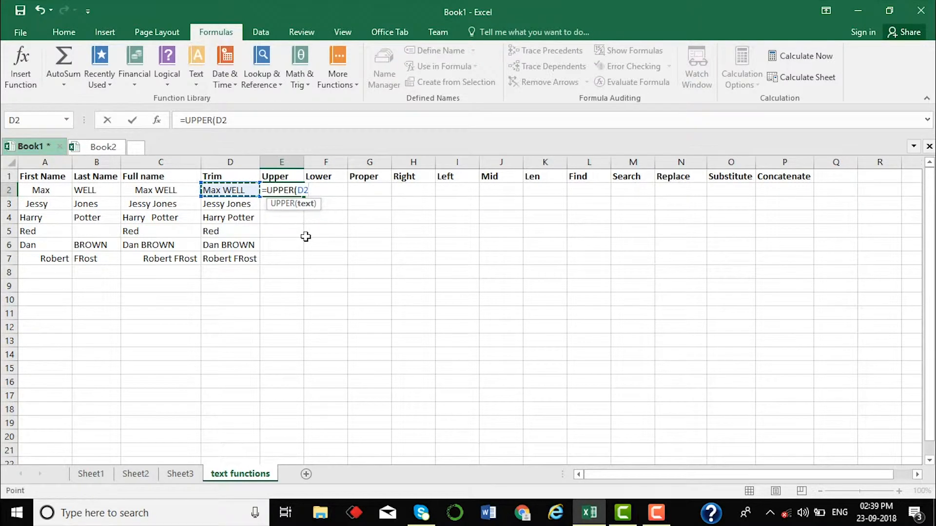
{"action": "type", "text": ")"}
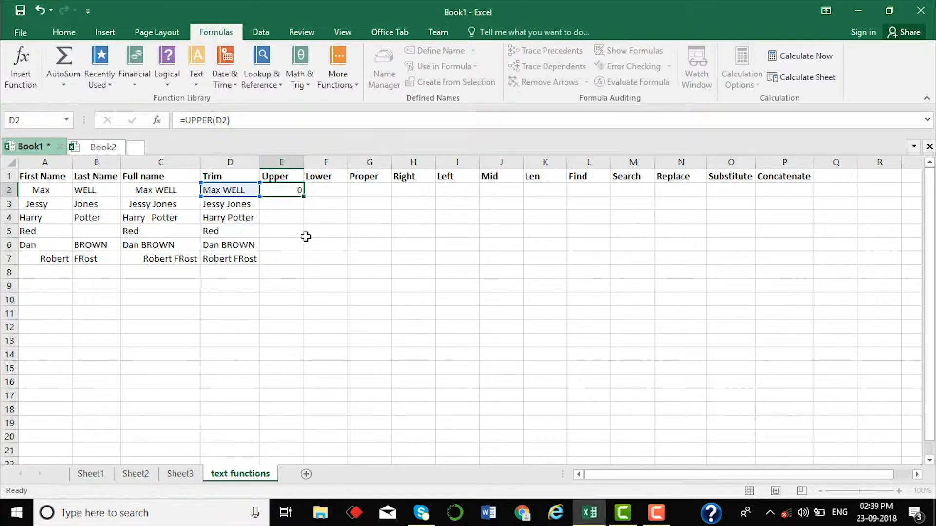
{"action": "key", "text": "Return"}
Fill the UPPER formula from E2 down to E7 and widen column E to fit the names
{"action": "double_click", "coordinate": [303, 161]}
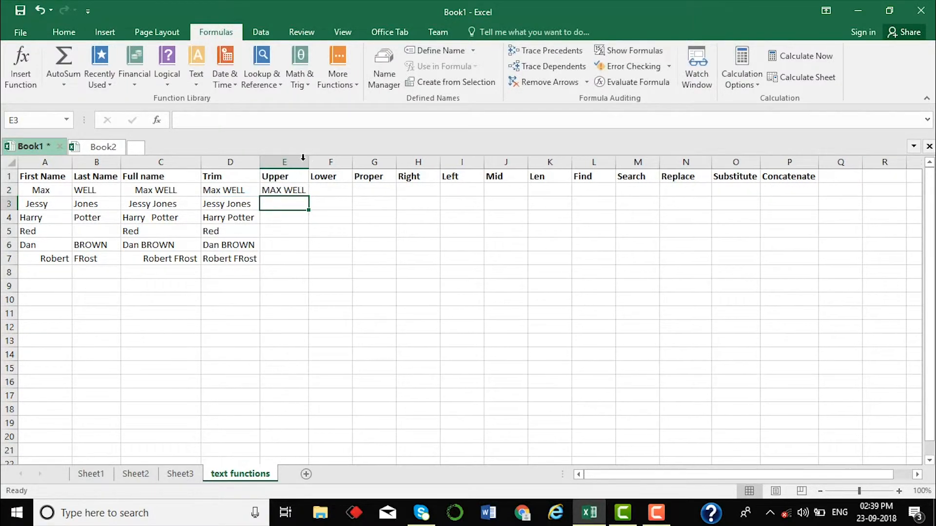
{"action": "left_click", "coordinate": [295, 190]}
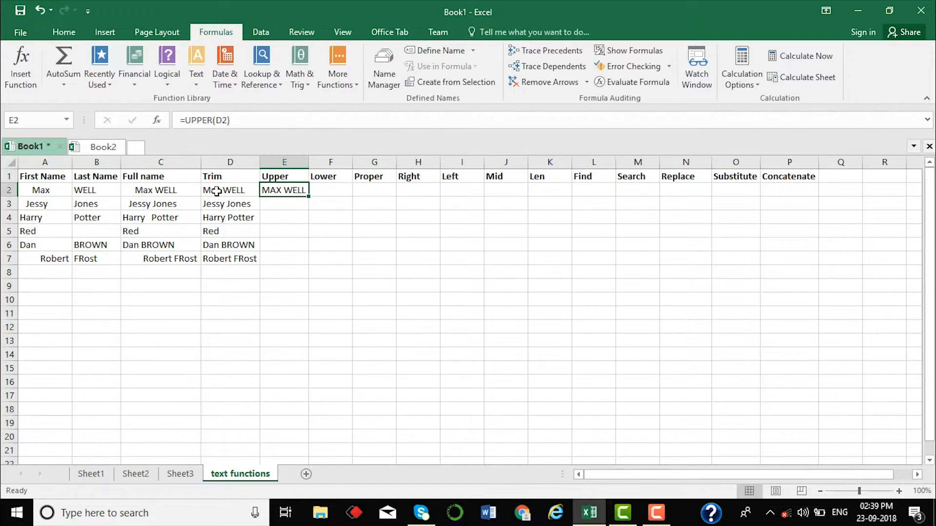
{"action": "double_click", "coordinate": [309, 198]}
{"action": "left_click_drag", "start_coordinate": [309, 157], "coordinate": [328, 158]}
Enter the formula =LOWER(D2) in cell F2 to convert the first trimmed name to lower case
{"action": "left_click", "coordinate": [341, 191]}
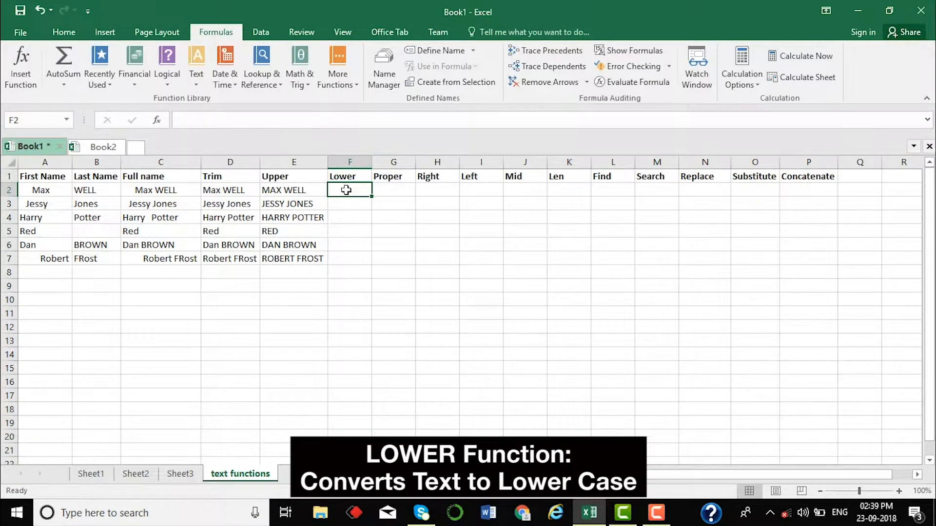
{"action": "type", "text": "=l"}
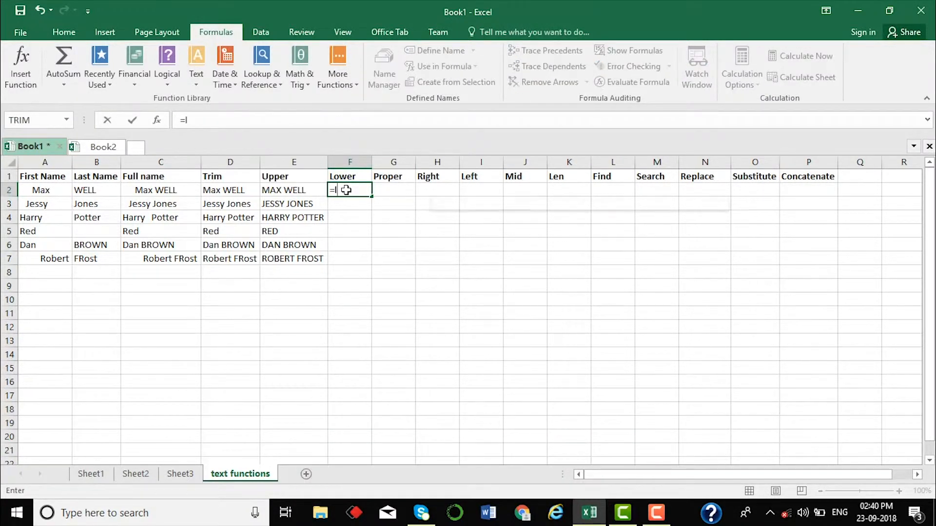
{"action": "type", "text": "ower"}
{"action": "key", "text": "Tab"}
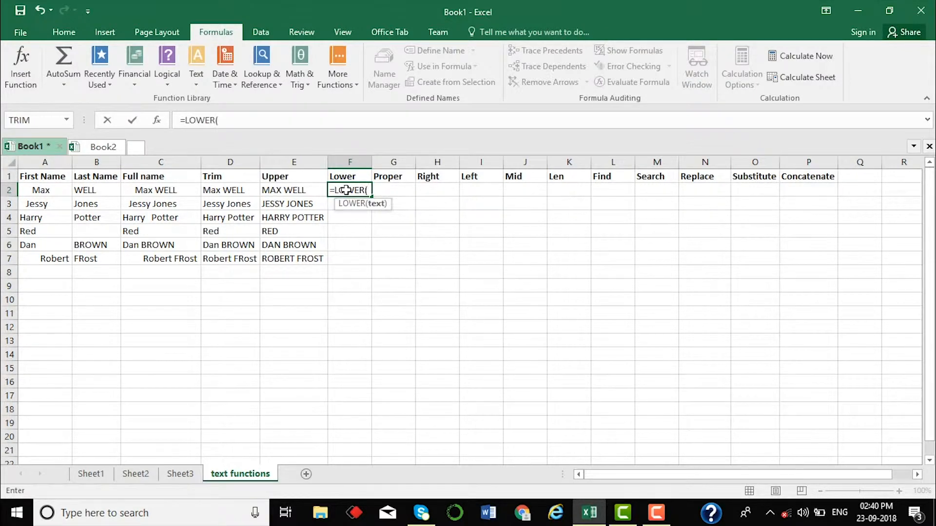
{"action": "left_click", "coordinate": [241, 189]}
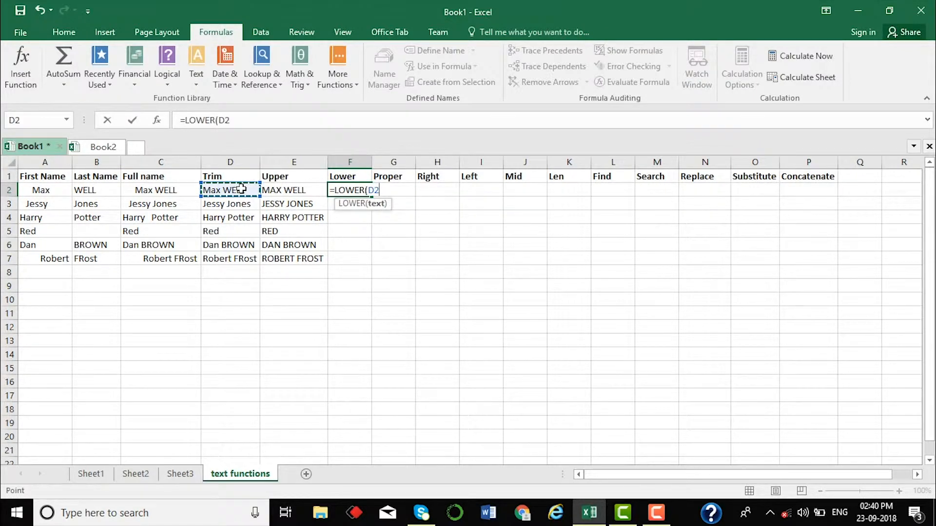
{"action": "type", "text": ")"}
{"action": "key", "text": "Return"}
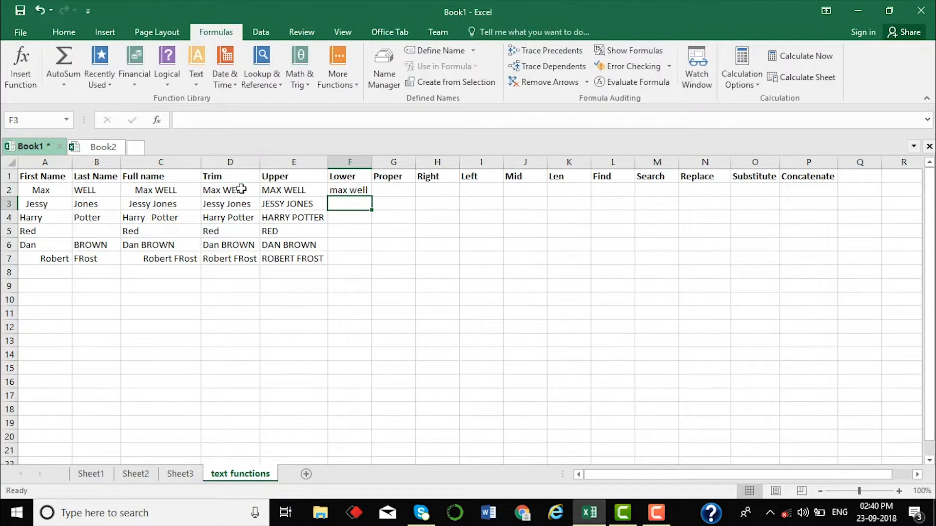
Fill the LOWER formula from F2 down to F7 and autofit the width of column F
{"action": "left_click", "coordinate": [342, 190]}
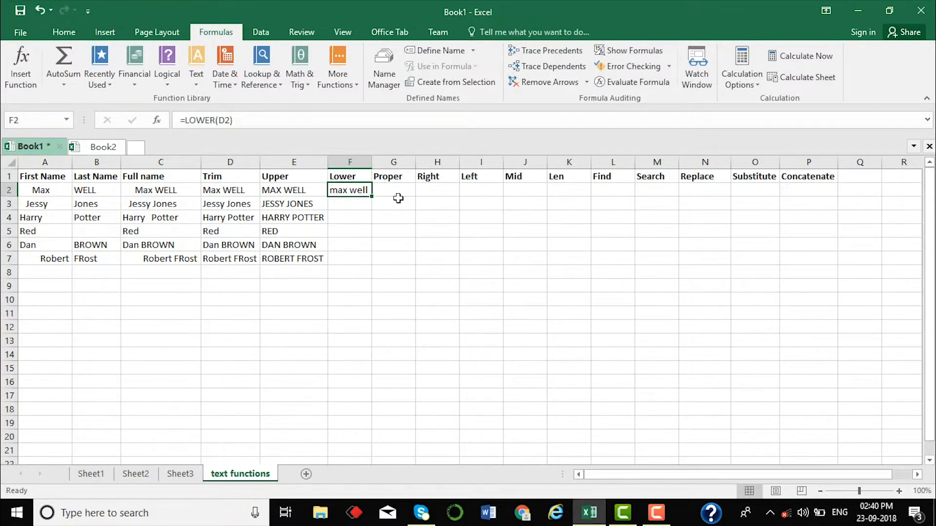
{"action": "double_click", "coordinate": [371, 196]}
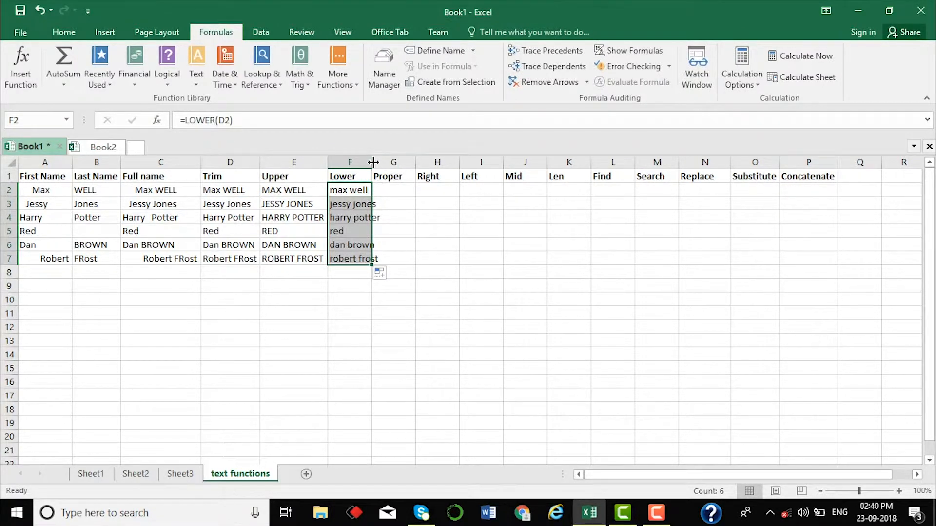
{"action": "double_click", "coordinate": [372, 162]}
Enter the formula =PROPER(D2) in cell G2 to convert the first trimmed name to proper case
{"action": "left_click", "coordinate": [393, 186]}
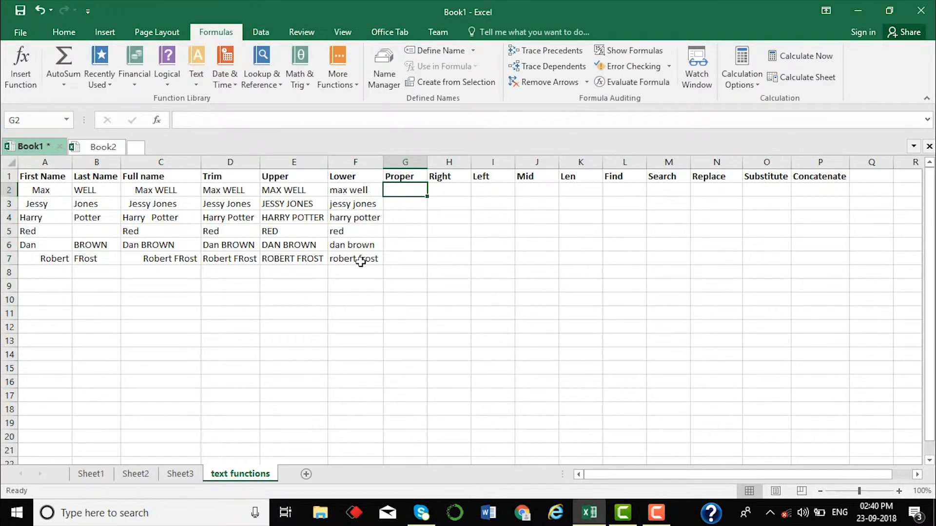
{"action": "left_click", "coordinate": [407, 177]}
{"action": "left_click", "coordinate": [408, 189]}
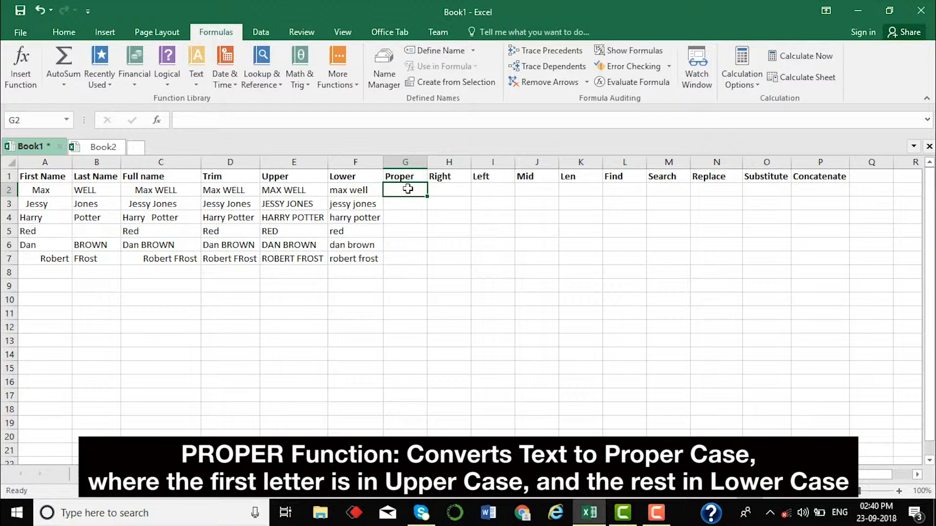
{"action": "type", "text": "="}
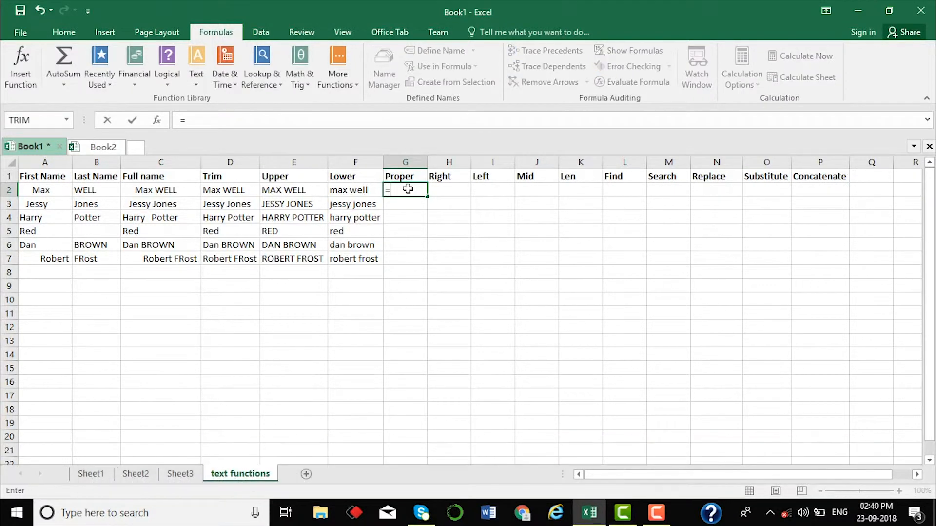
{"action": "type", "text": "proper"}
{"action": "key", "text": "Tab"}
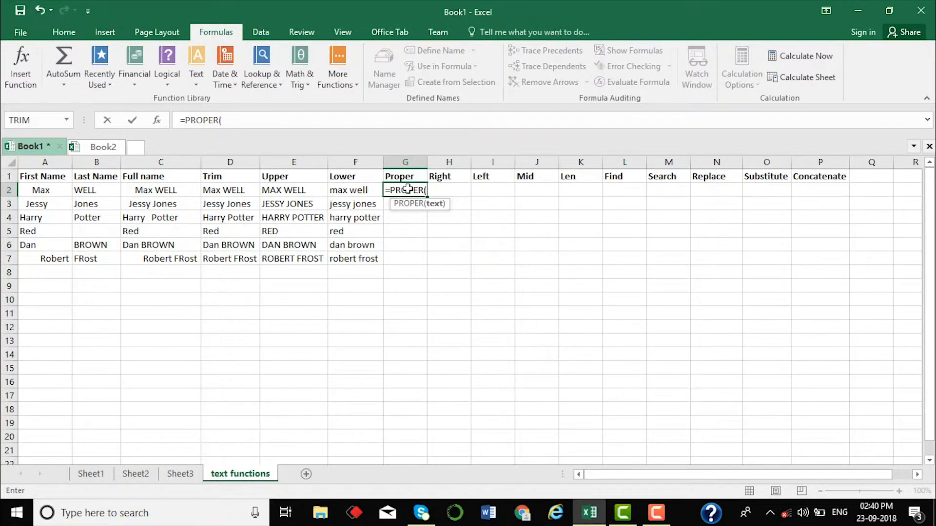
{"action": "left_click", "coordinate": [241, 191]}
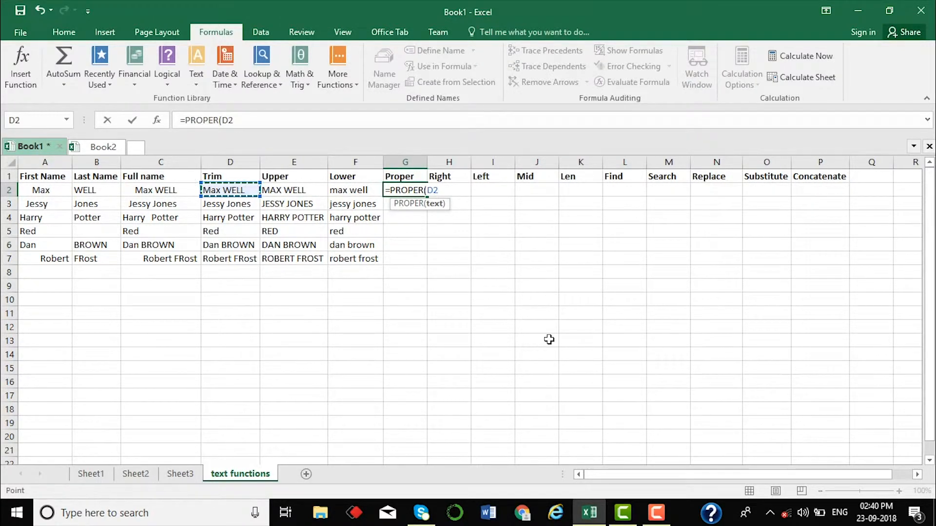
{"action": "type", "text": ")"}
{"action": "key", "text": "Return"}
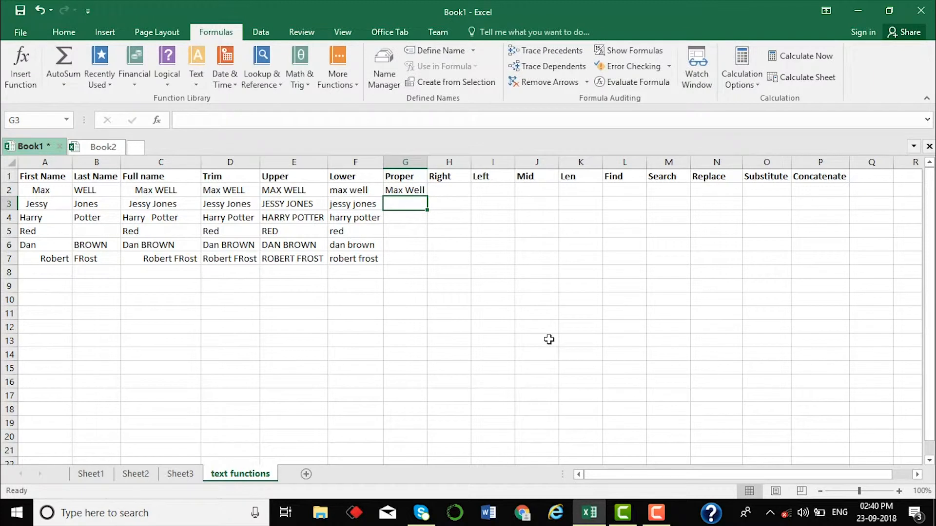
Fill the PROPER formula from G2 down to G7 and autofit the width of column G
{"action": "left_click", "coordinate": [395, 189]}
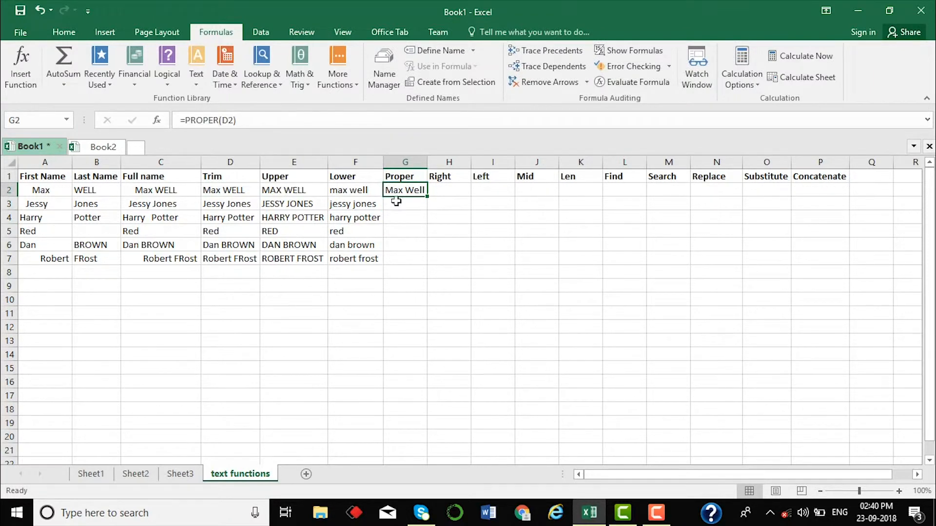
{"action": "left_click_drag", "start_coordinate": [428, 196], "coordinate": [430, 263]}
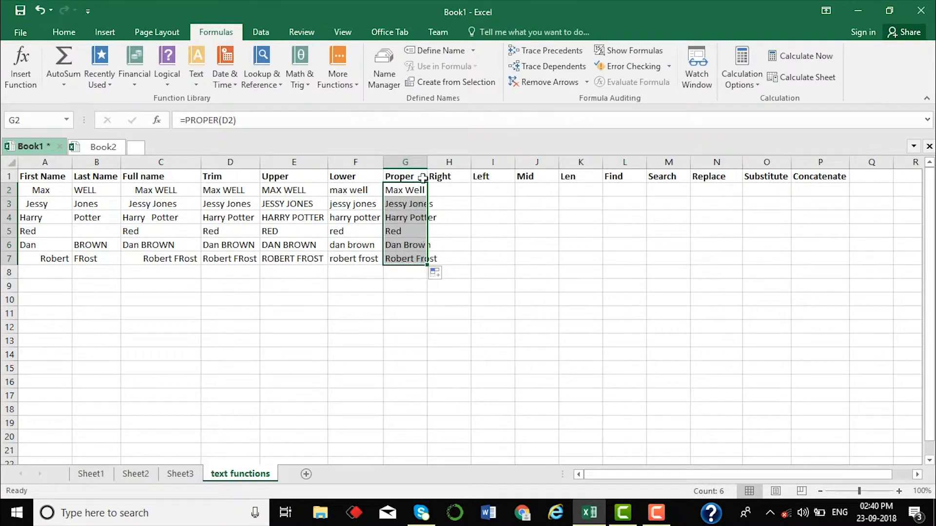
{"action": "double_click", "coordinate": [427, 161]}
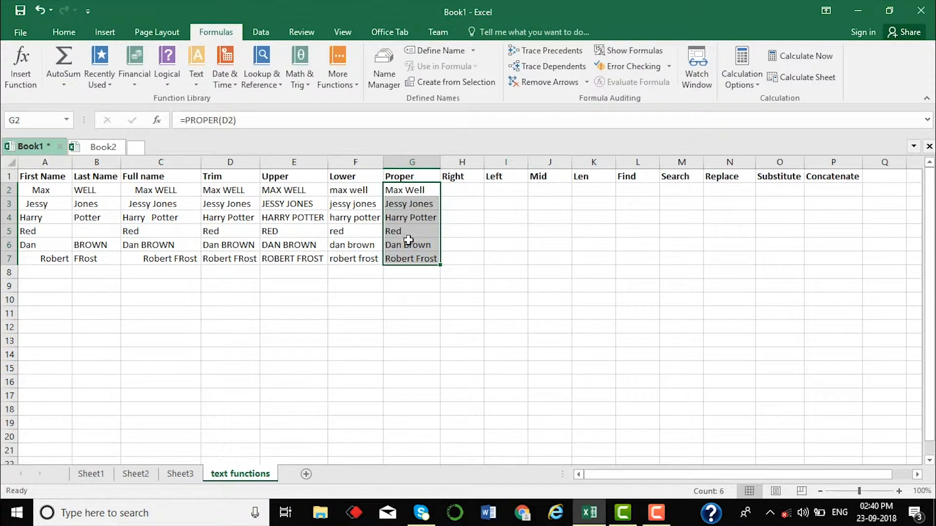
Enter the formula =RIGHT(D2,4) in cell H2 to extract the last four characters of the first trimmed name
{"action": "left_click", "coordinate": [462, 182]}
{"action": "left_click", "coordinate": [462, 192]}
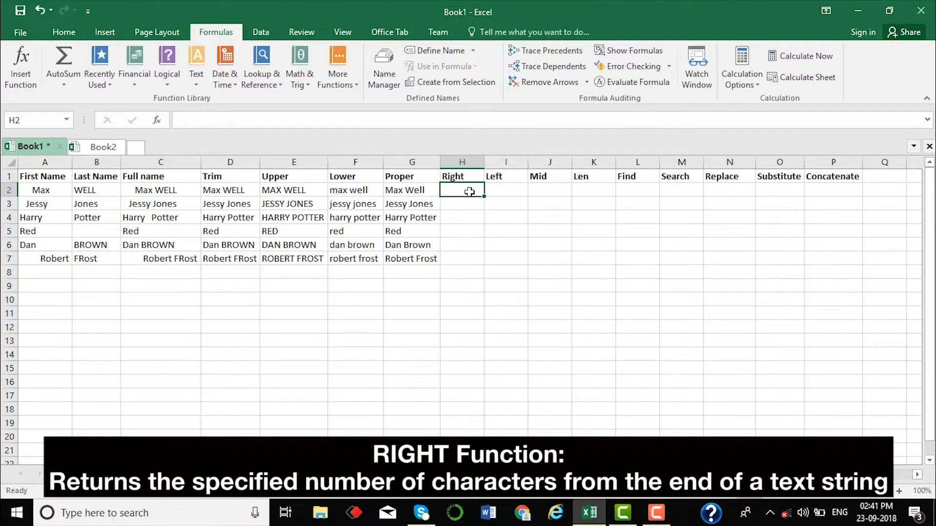
{"action": "type", "text": "=ri"}
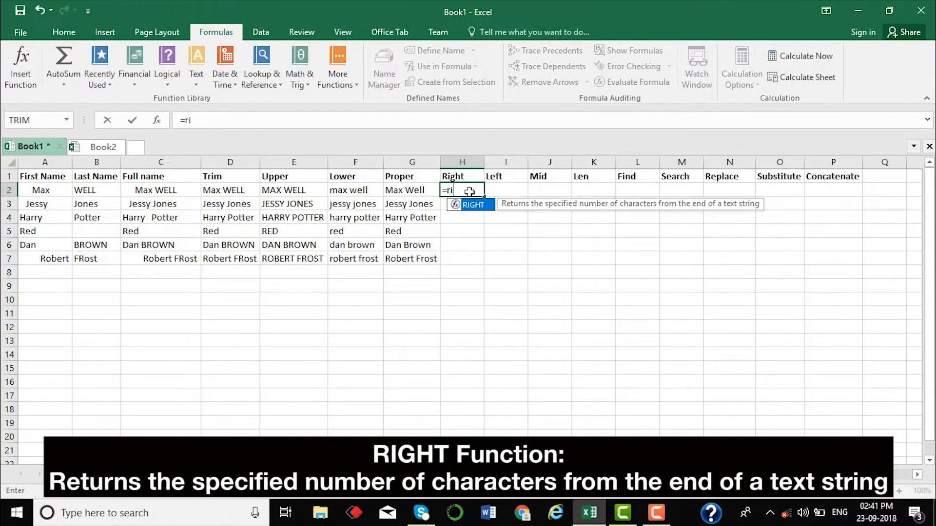
{"action": "type", "text": "ght"}
{"action": "key", "text": "Tab"}
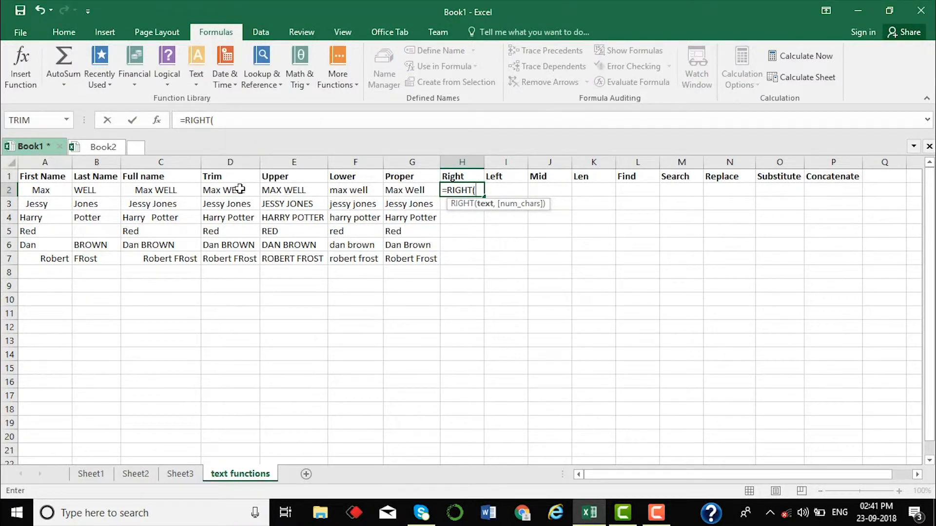
{"action": "left_click", "coordinate": [240, 189]}
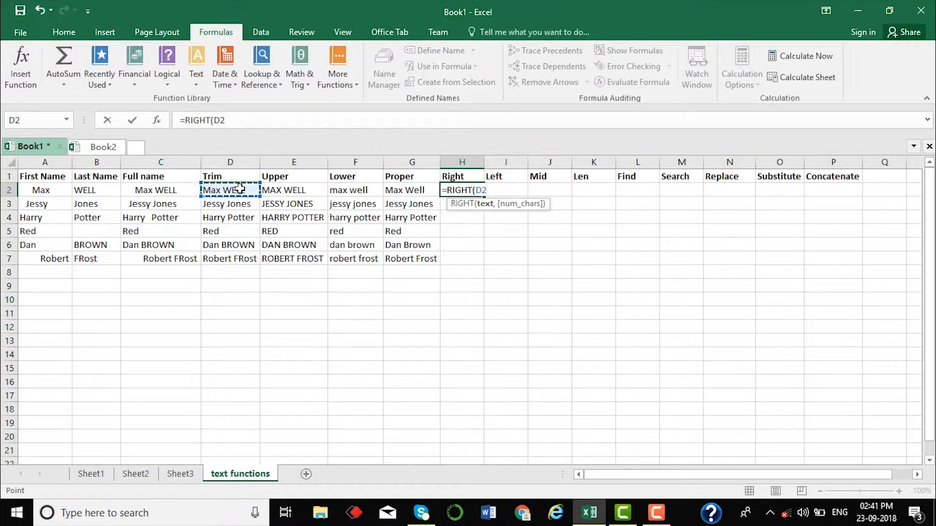
{"action": "type", "text": ",4"}
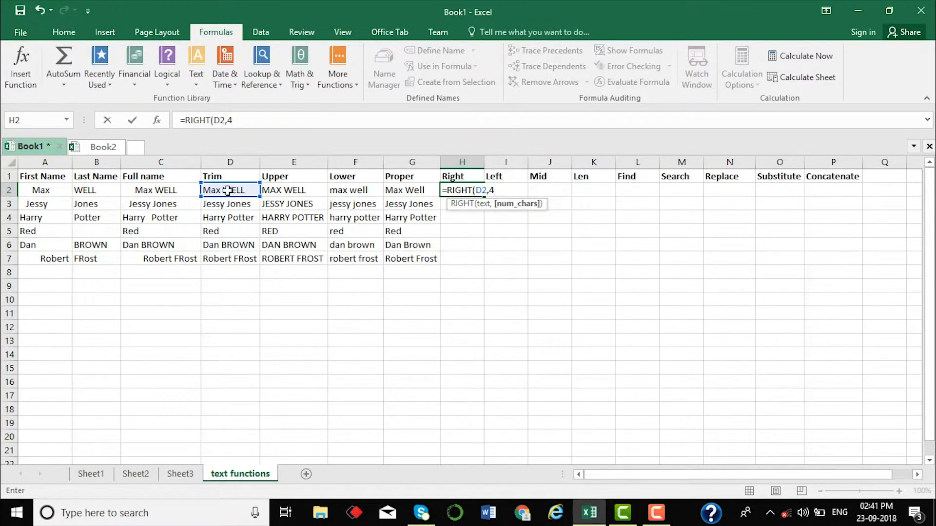
{"action": "type", "text": ")"}
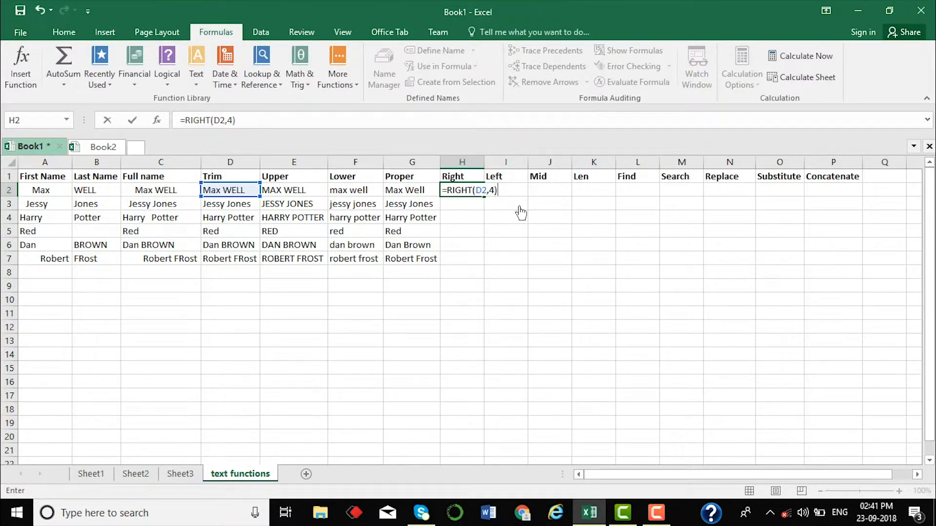
{"action": "key", "text": "Return"}
Fill the RIGHT formula from H2 down to H7 and compare the results with the trimmed names
{"action": "left_click", "coordinate": [454, 191]}
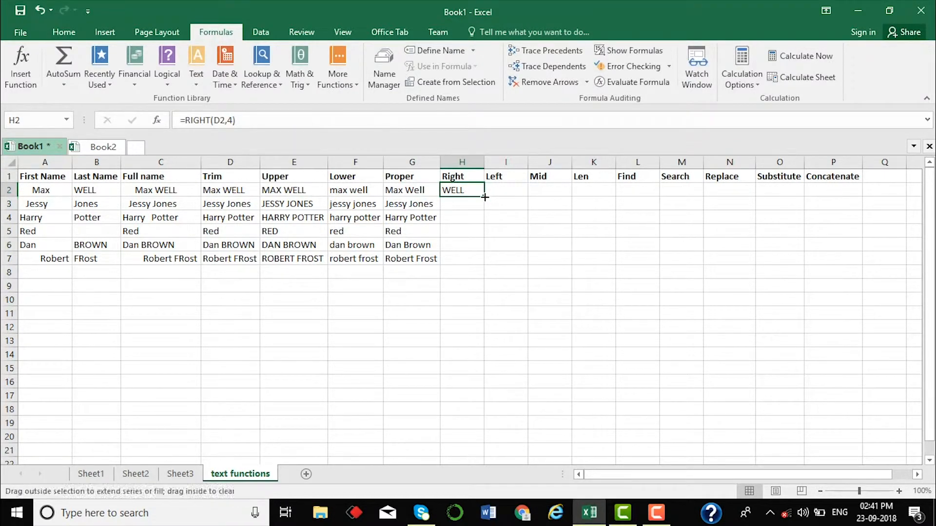
{"action": "double_click", "coordinate": [485, 198]}
{"action": "left_click_drag", "start_coordinate": [463, 205], "coordinate": [471, 254]}
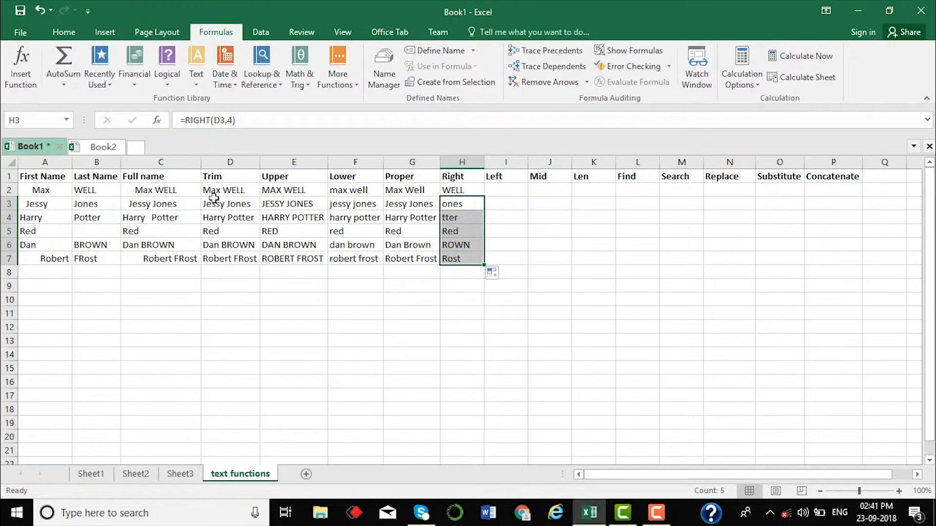
{"action": "left_click_drag", "start_coordinate": [213, 201], "coordinate": [219, 245]}
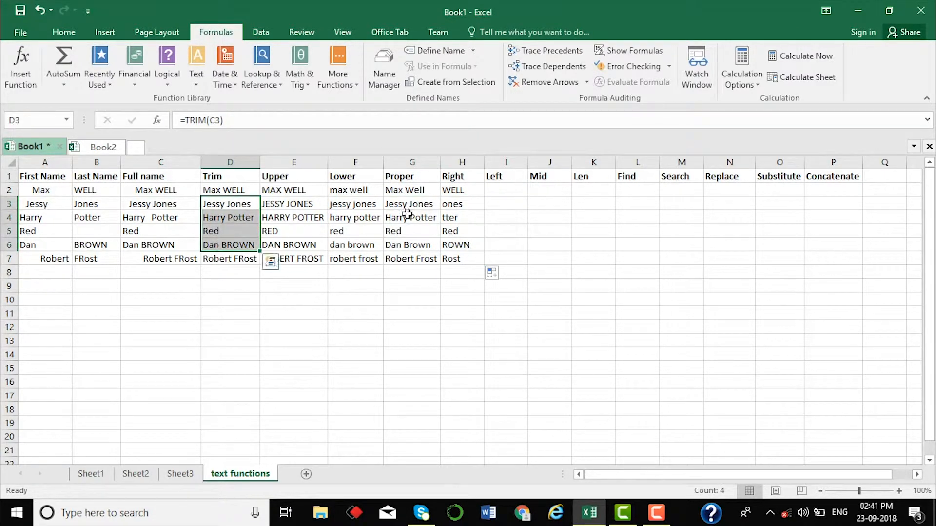
{"action": "left_click_drag", "start_coordinate": [444, 204], "coordinate": [455, 262]}
Enter the formula =LEFT(D2,3) in cell I2 to extract the first three characters of the first trimmed name
{"action": "left_click", "coordinate": [493, 192]}
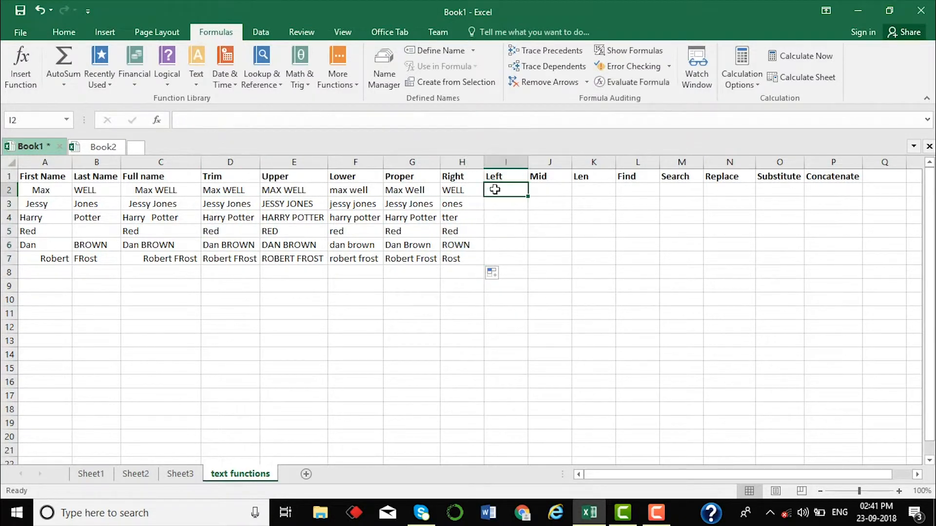
{"action": "double_click", "coordinate": [469, 190]}
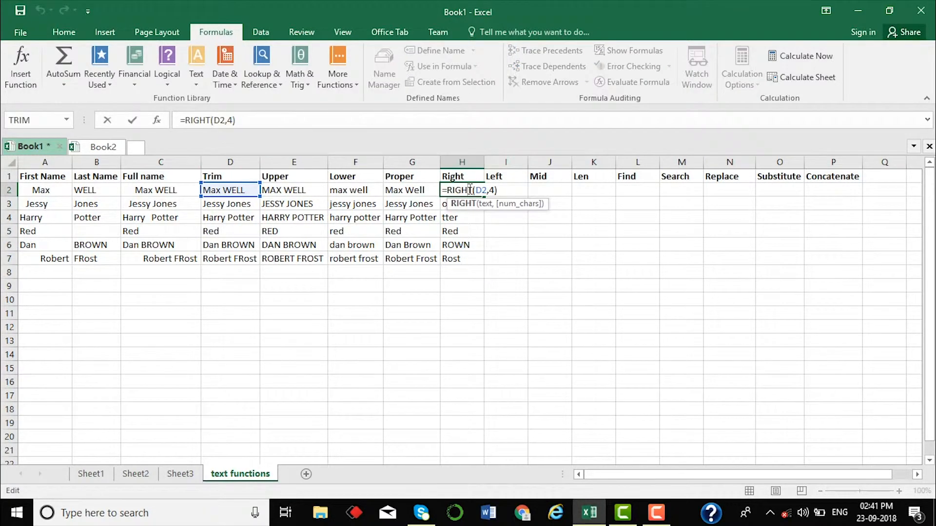
{"action": "left_click", "coordinate": [493, 192]}
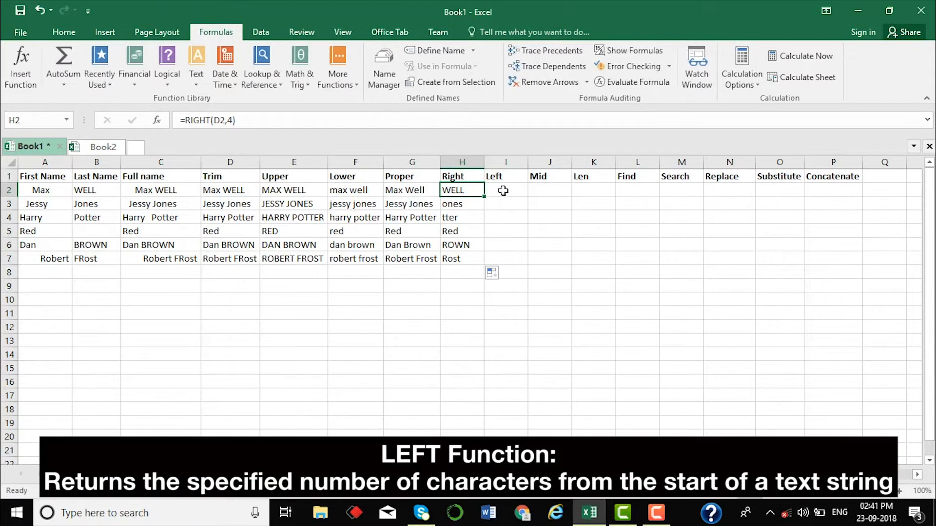
{"action": "type", "text": "=lef"}
{"action": "key", "text": "Tab"}
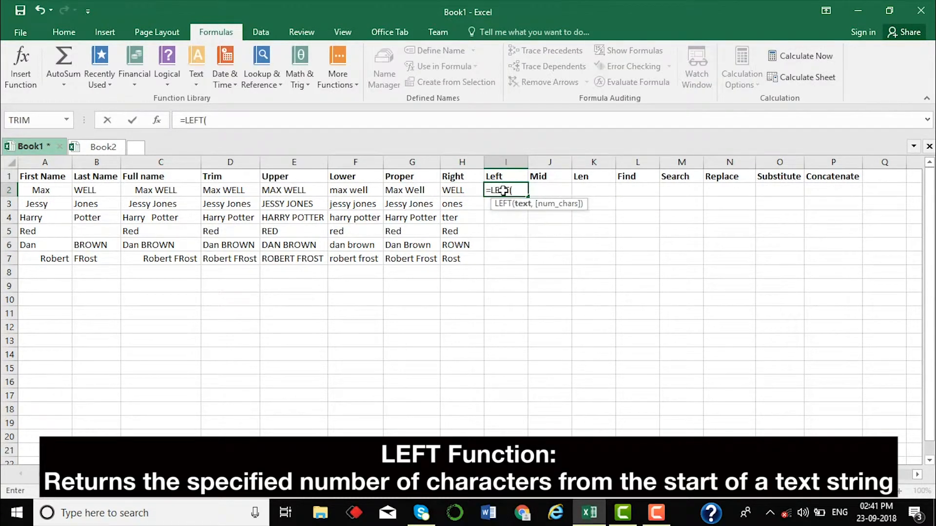
{"action": "left_click", "coordinate": [228, 191]}
{"action": "type", "text": ","}
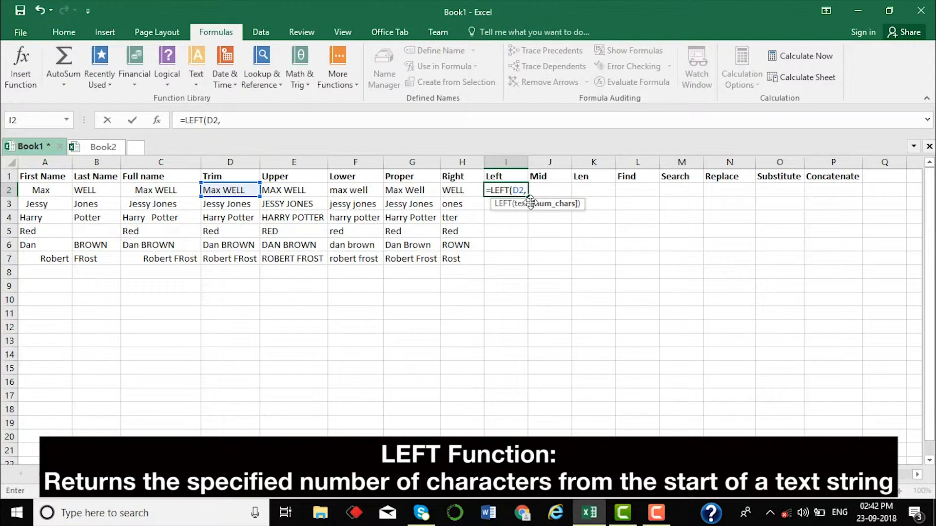
{"action": "type", "text": "3"}
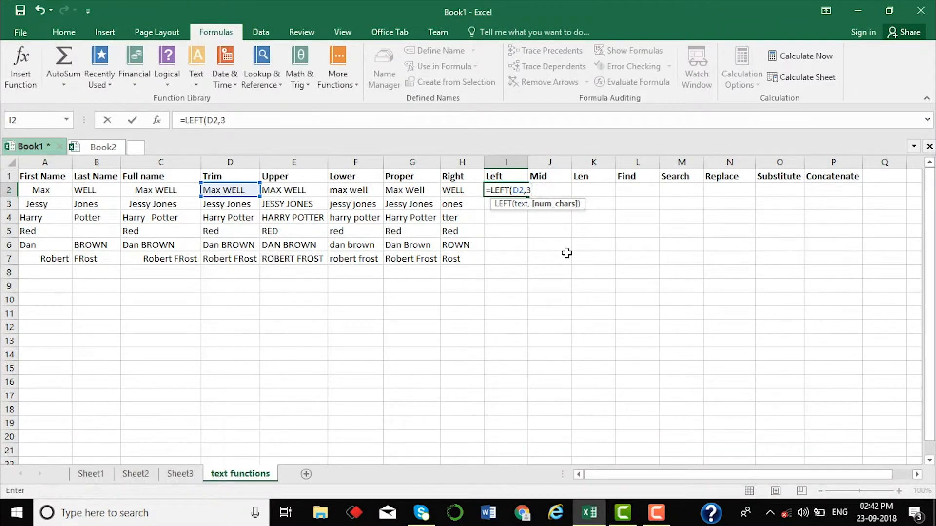
{"action": "type", "text": ")"}
{"action": "key", "text": "Return"}
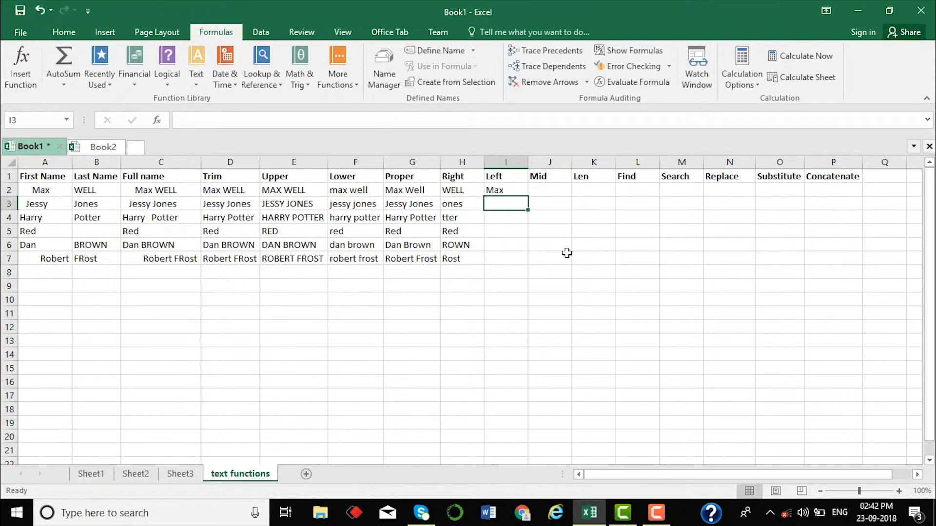
Fill the LEFT formula from I2 down to I7 and compare the first row's Right and Left results
{"action": "left_click", "coordinate": [509, 192]}
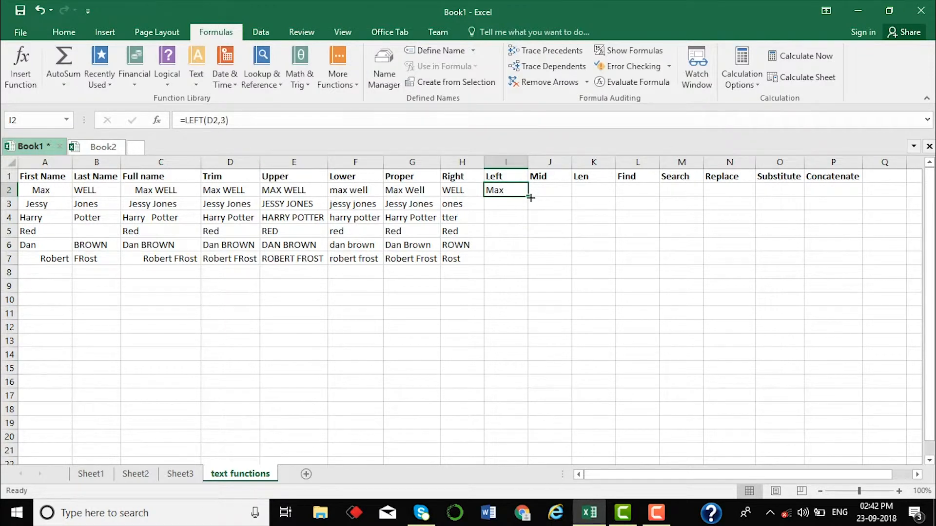
{"action": "double_click", "coordinate": [529, 198]}
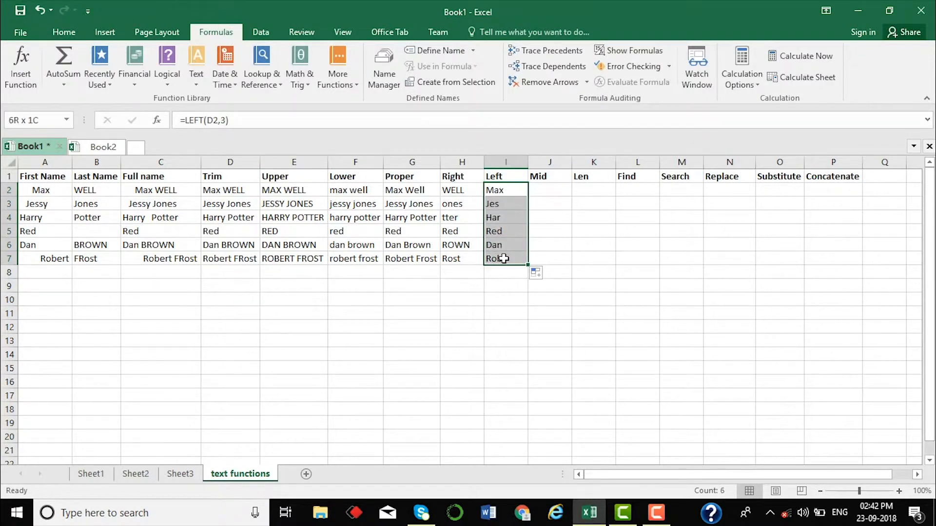
{"action": "left_click", "coordinate": [537, 187]}
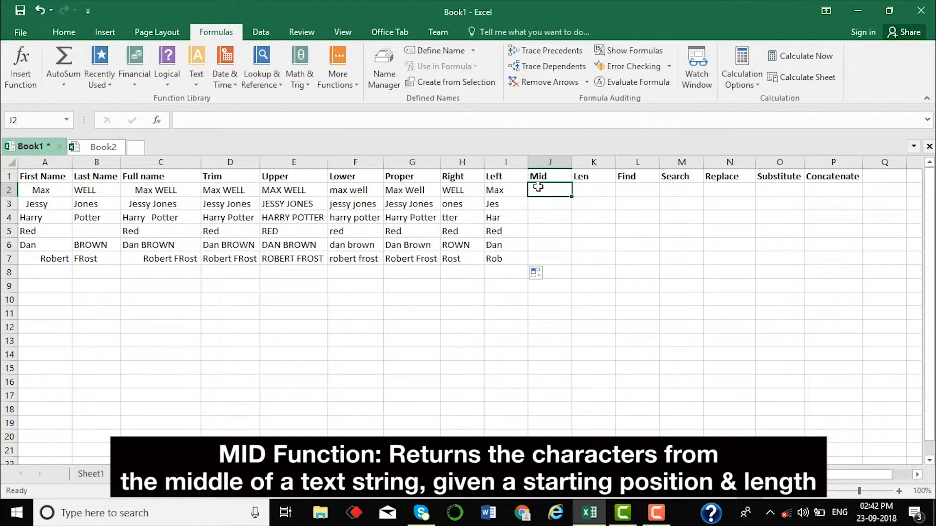
{"action": "left_click", "coordinate": [455, 191]}
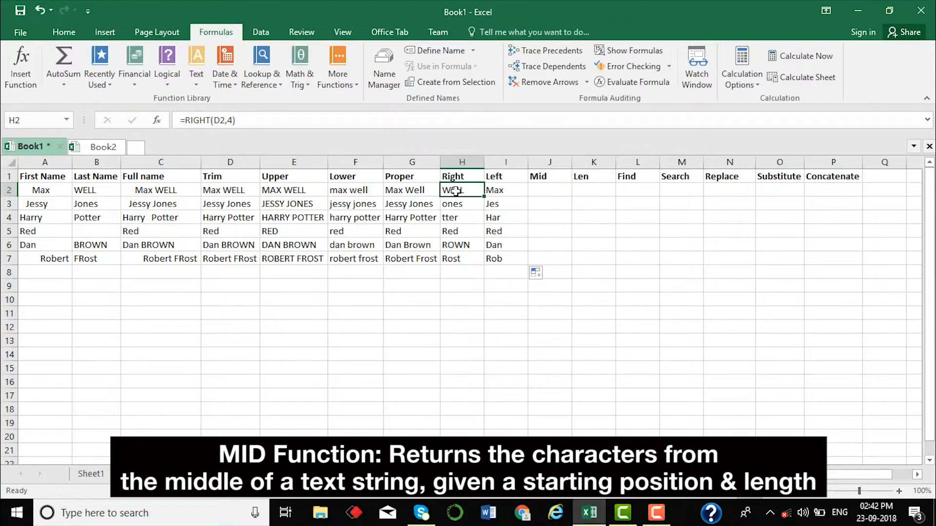
{"action": "left_click", "coordinate": [495, 191]}
Enter the formula =MID(D2,2,2) in cell J2 to extract two characters starting at the second character of the first trimmed name
{"action": "left_click", "coordinate": [544, 192]}
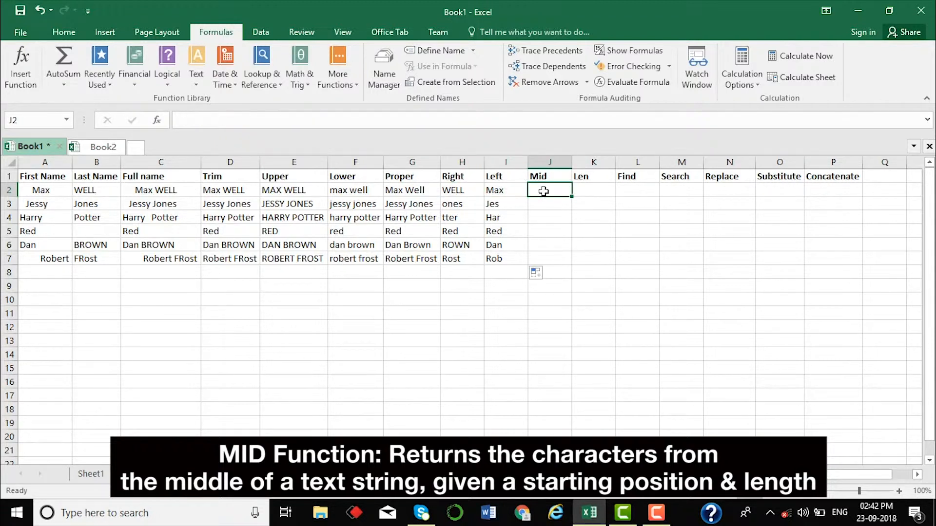
{"action": "type", "text": "=mid"}
{"action": "key", "text": "Tab"}
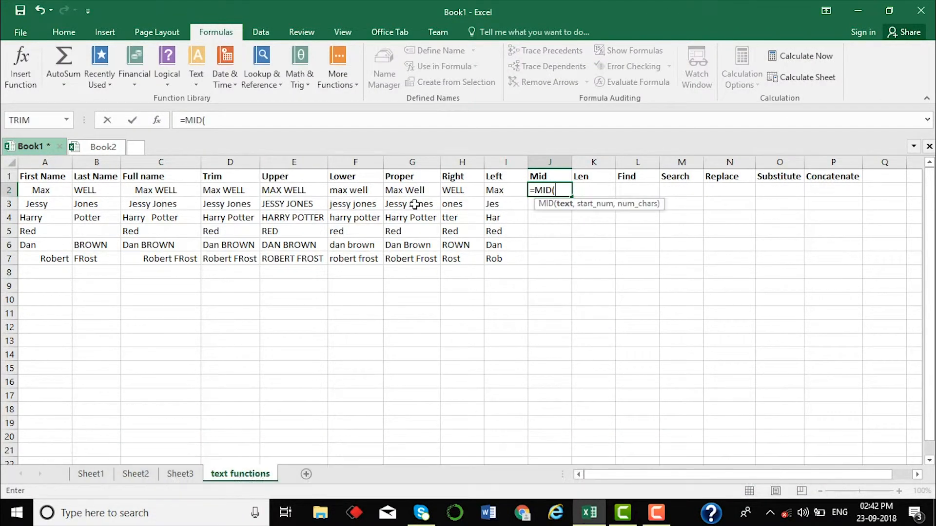
{"action": "left_click", "coordinate": [228, 190]}
{"action": "type", "text": ","}
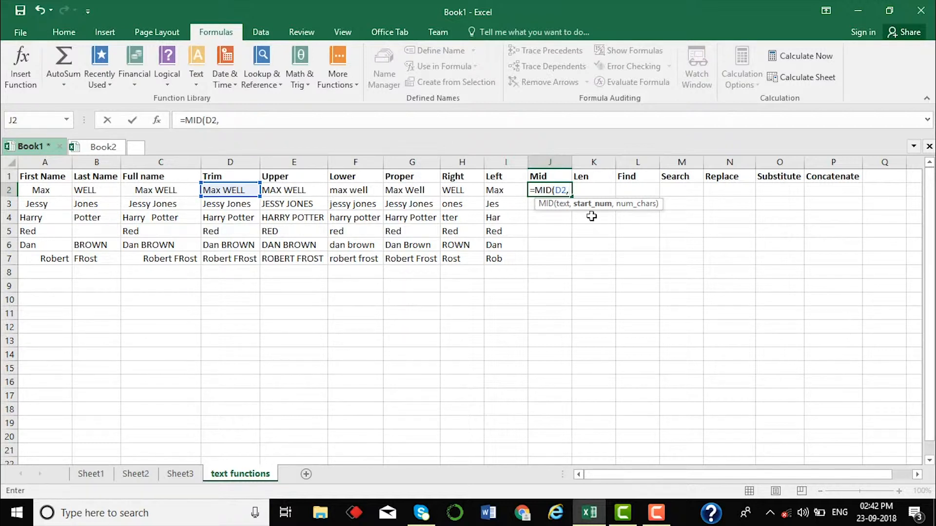
{"action": "type", "text": "2,2"}
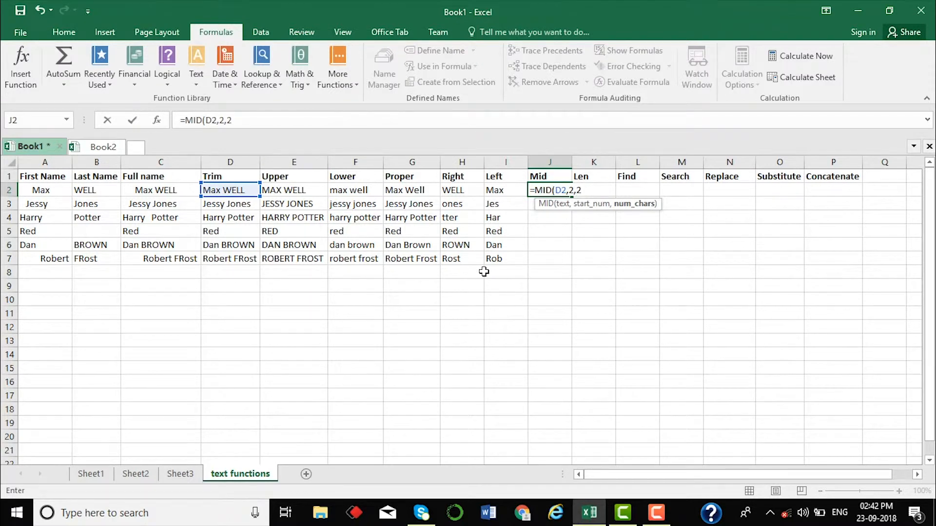
{"action": "type", "text": ")"}
{"action": "key", "text": "Return"}
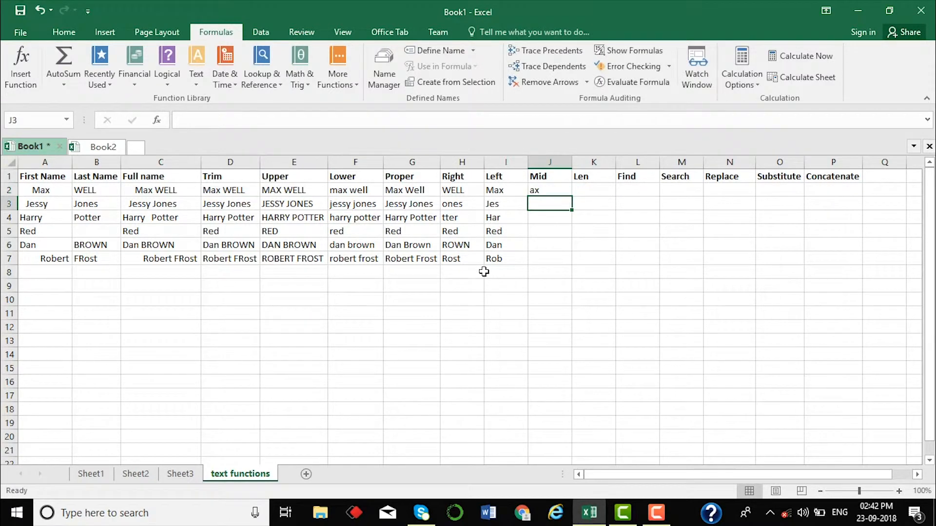
Fill the MID formula from J2 down to J7
{"action": "left_click", "coordinate": [551, 189]}
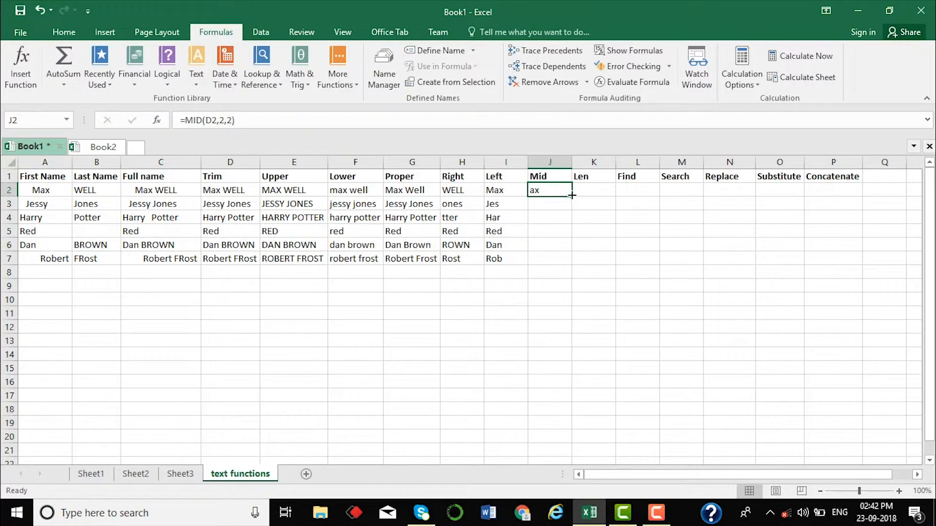
{"action": "double_click", "coordinate": [571, 195]}
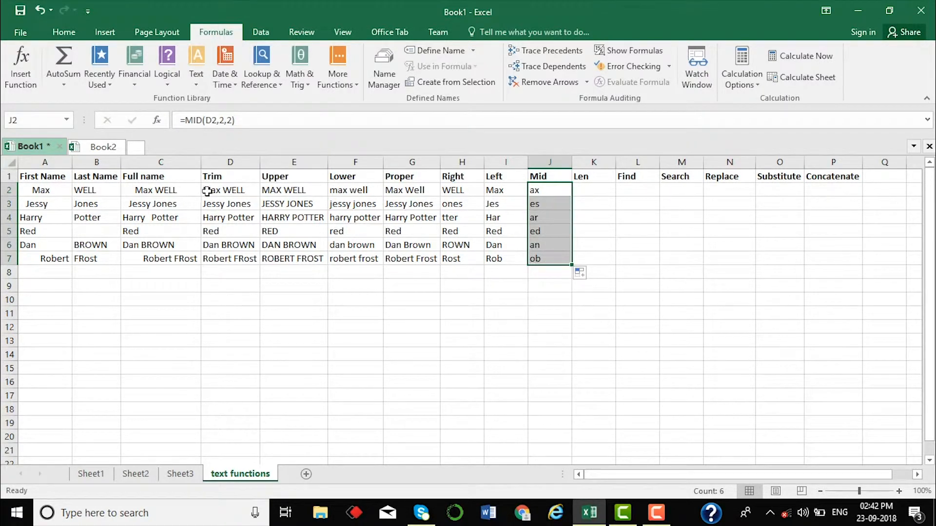
Enter the formula =LEN(D2) in cell K2 to count the first trimmed name's characters and fill it down to K7
{"action": "left_click", "coordinate": [575, 191]}
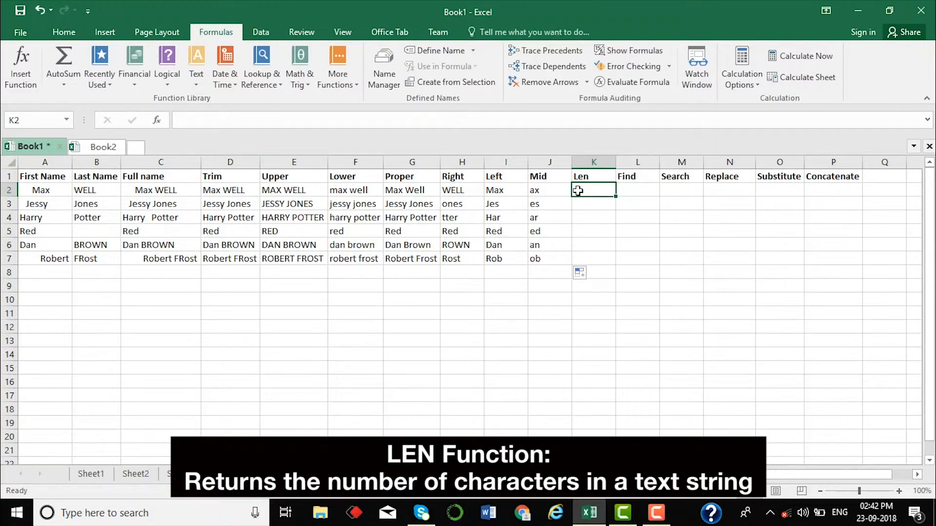
{"action": "type", "text": "=len"}
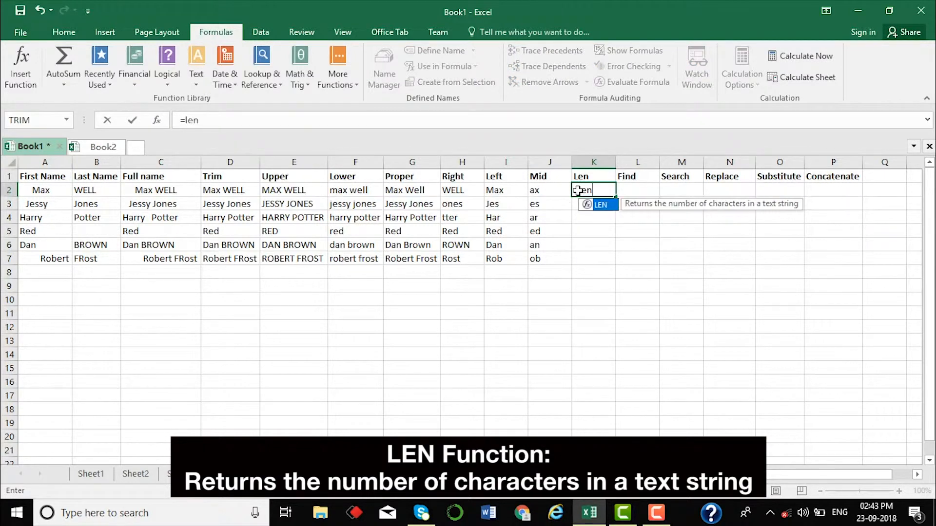
{"action": "key", "text": "Tab"}
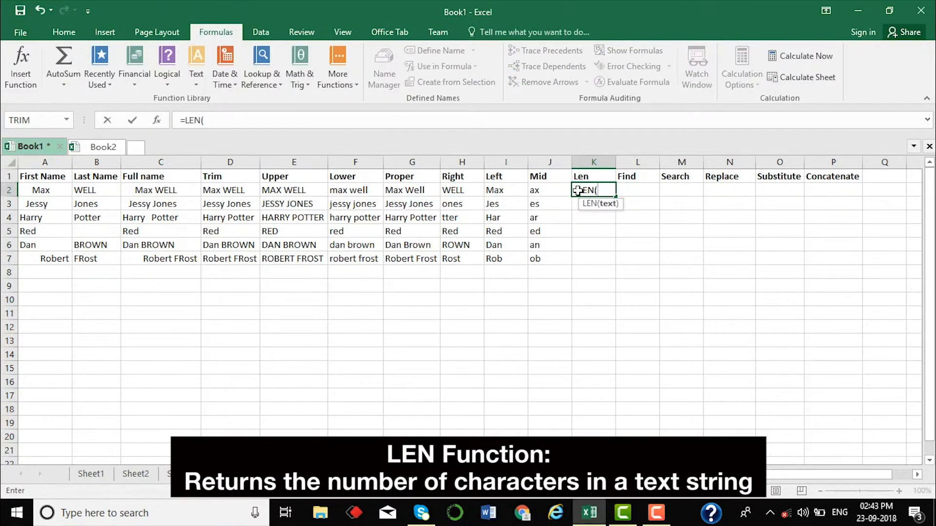
{"action": "left_click", "coordinate": [221, 191]}
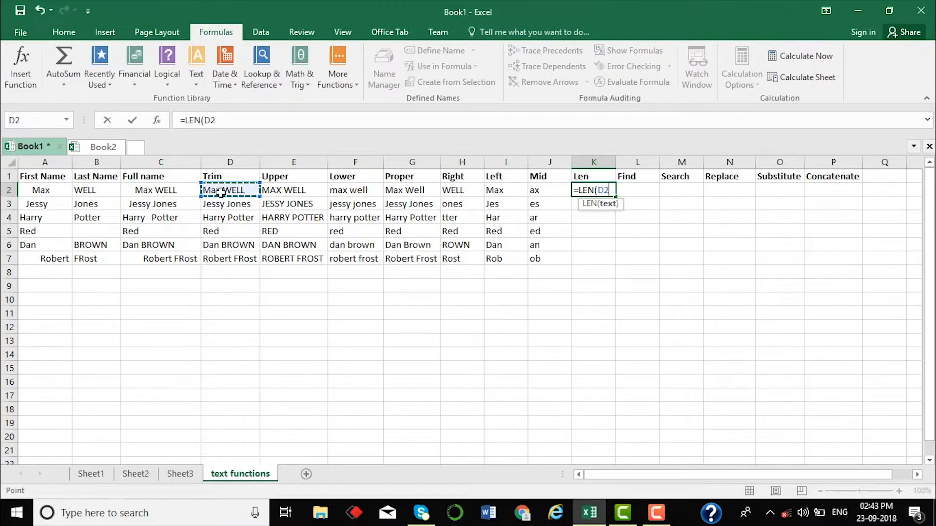
{"action": "type", "text": ")"}
{"action": "key", "text": "Return"}
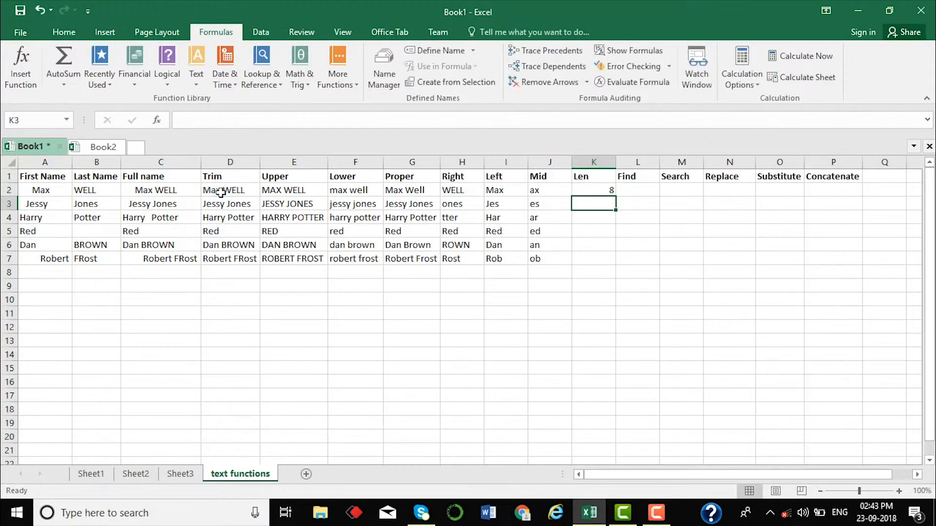
{"action": "left_click", "coordinate": [602, 192]}
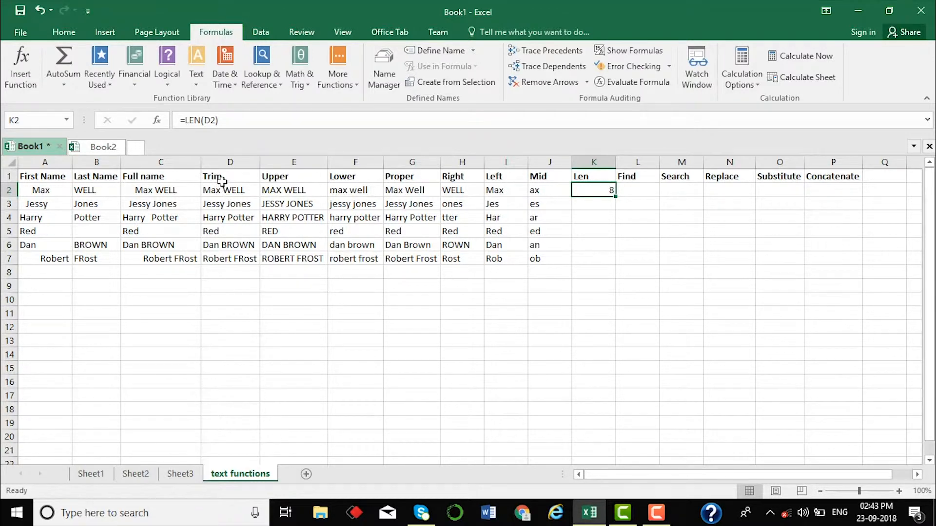
{"action": "double_click", "coordinate": [616, 195]}
Begin a FIND formula in cell L2, the first cell of the Find column
{"action": "left_click", "coordinate": [638, 185]}
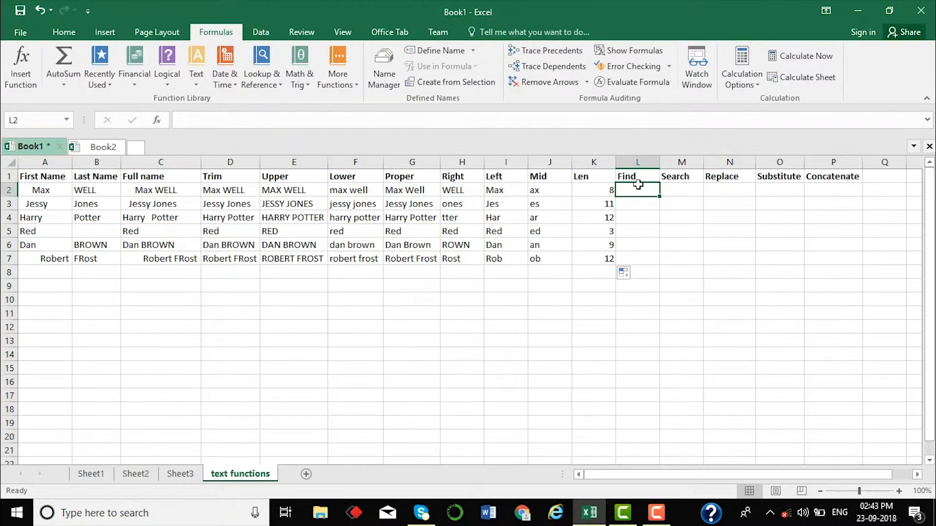
{"action": "type", "text": "=find"}
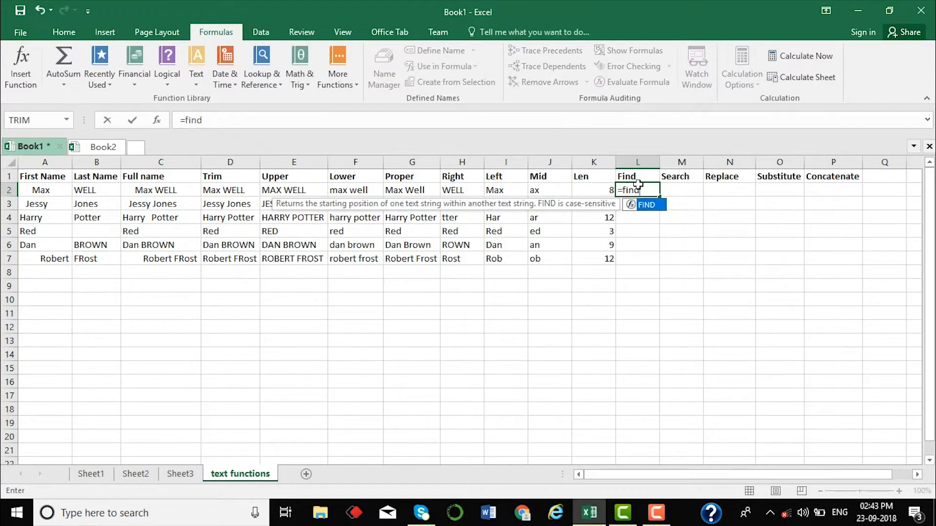
{"action": "key", "text": "Tab"}
{"action": "left_click", "coordinate": [236, 191]}
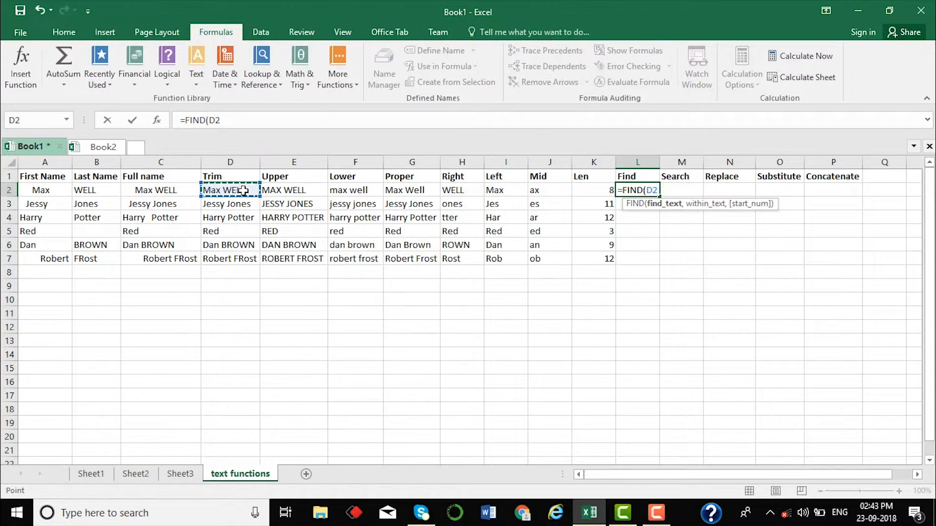
{"action": "type", "text": ","}
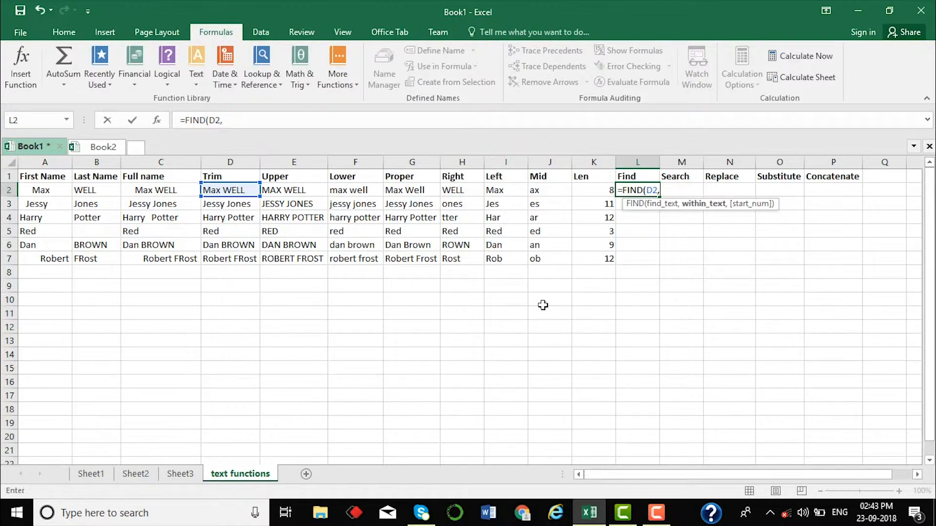
{"action": "key", "text": "BackSpace"}
{"action": "key", "text": "BackSpace"}
{"action": "key", "text": "BackSpace"}
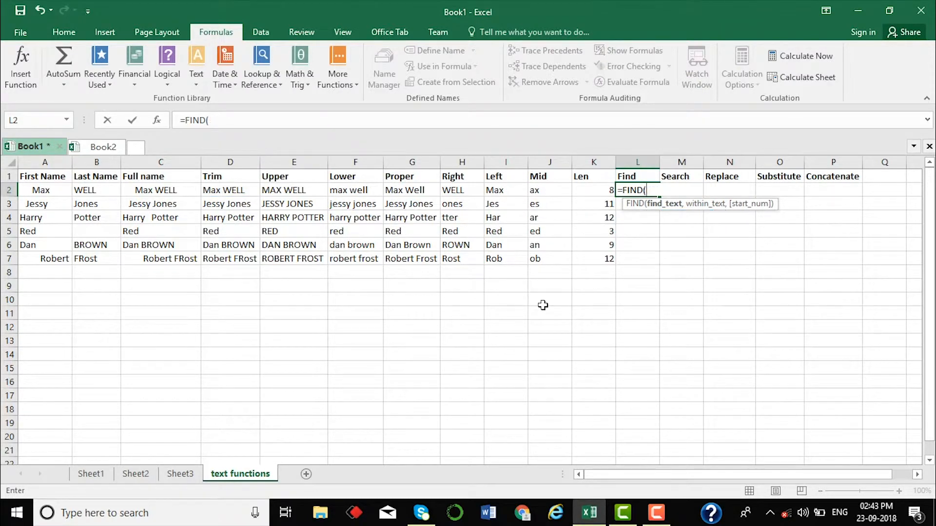
Complete the L2 formula as =FIND("W",D2) to locate the capital W in the trimmed name and fill it down to L7
{"action": "type", "text": "\"W\","}
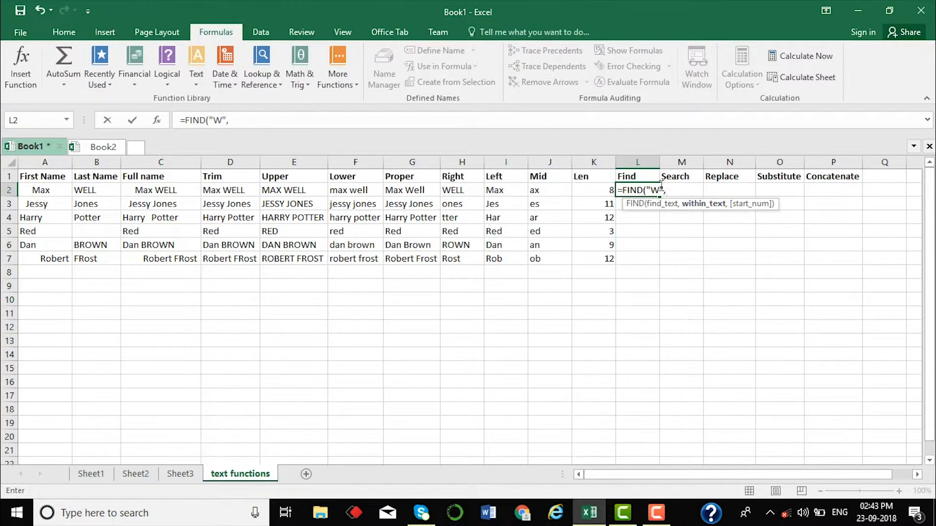
{"action": "left_click", "coordinate": [223, 190]}
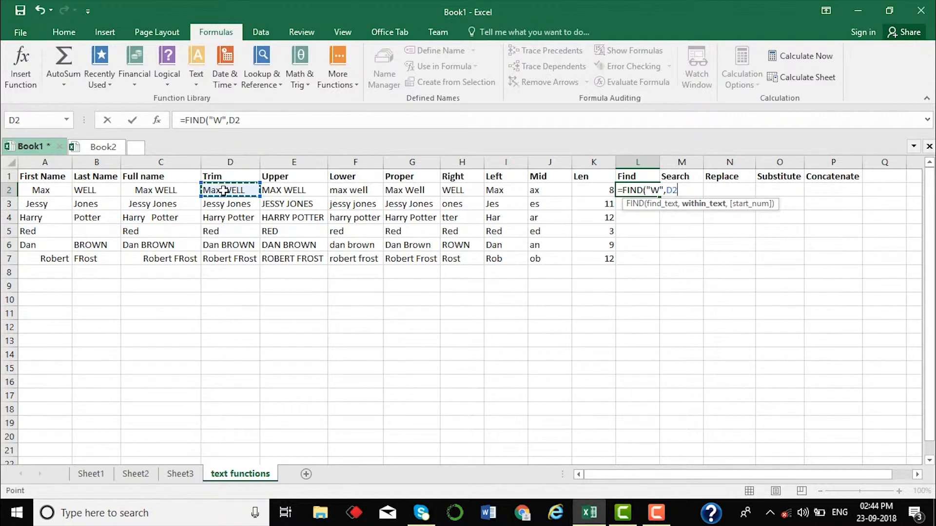
{"action": "type", "text": ")"}
{"action": "key", "text": "Return"}
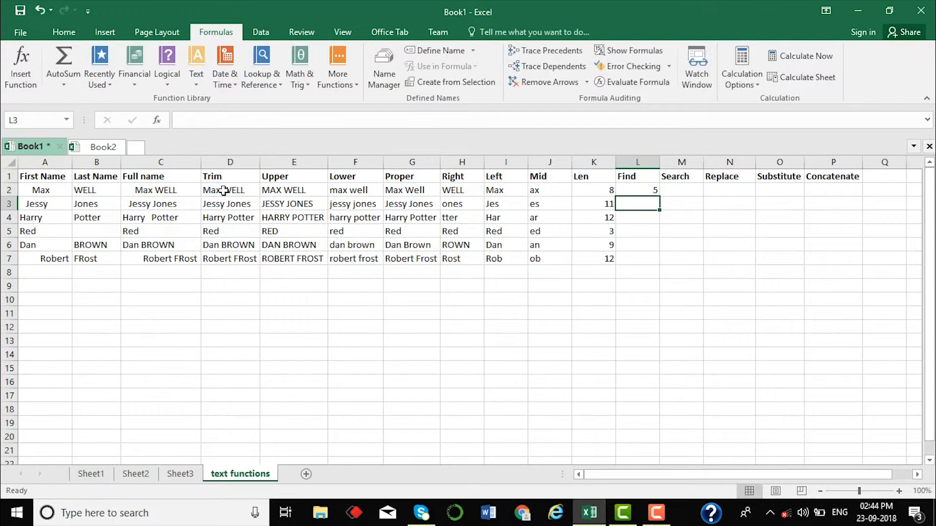
{"action": "left_click", "coordinate": [643, 189]}
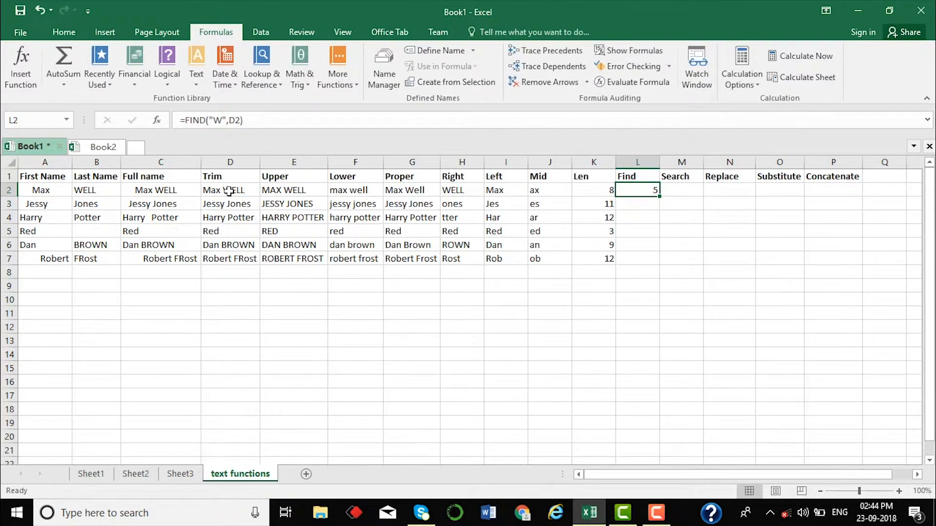
{"action": "double_click", "coordinate": [660, 196]}
Inspect the FIND formulas in L2 and L3 and compare the results in L3:L5 with the trimmed names in column D
{"action": "left_click", "coordinate": [641, 189]}
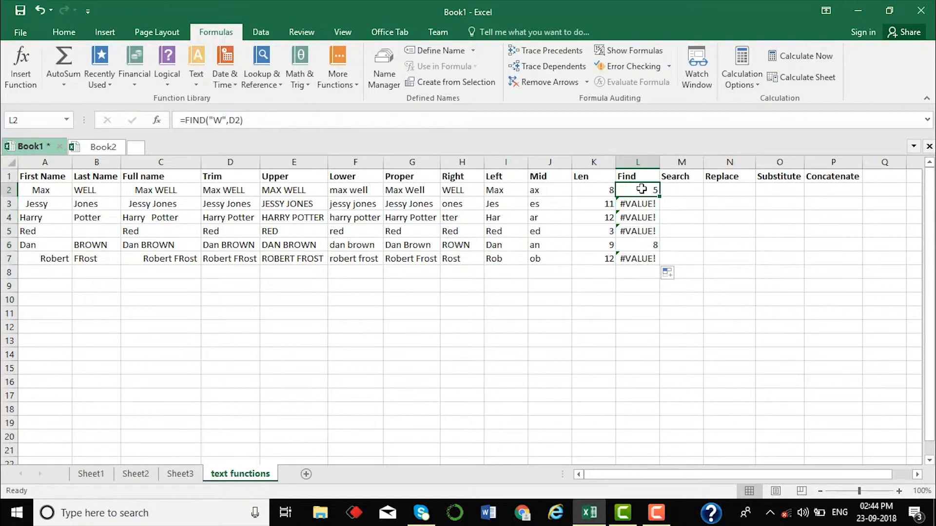
{"action": "left_click", "coordinate": [641, 203]}
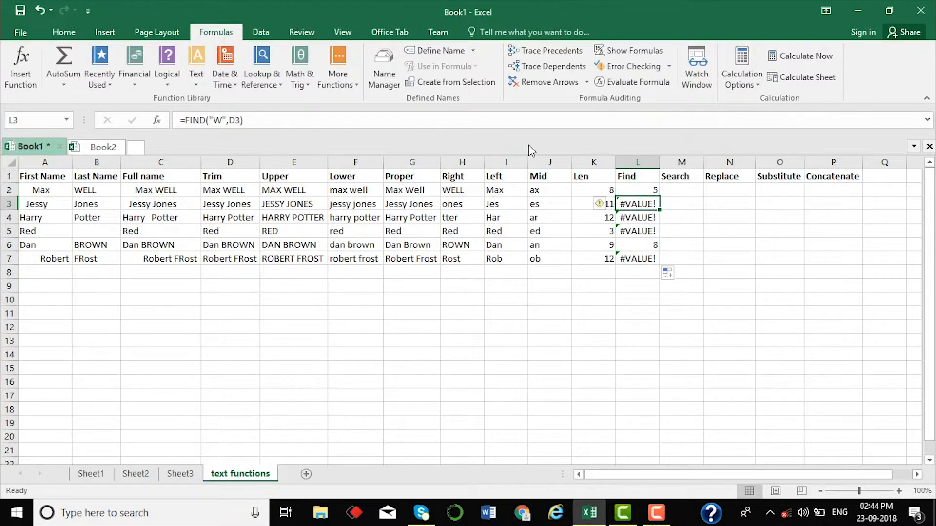
{"action": "left_click", "coordinate": [634, 189]}
{"action": "left_click_drag", "start_coordinate": [638, 201], "coordinate": [636, 225]}
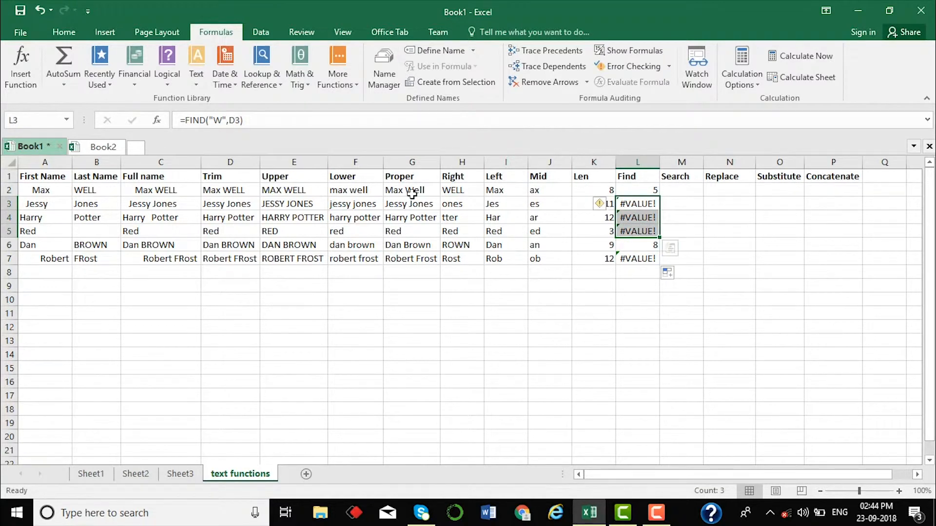
{"action": "left_click_drag", "start_coordinate": [230, 203], "coordinate": [233, 228]}
{"action": "left_click", "coordinate": [249, 259]}
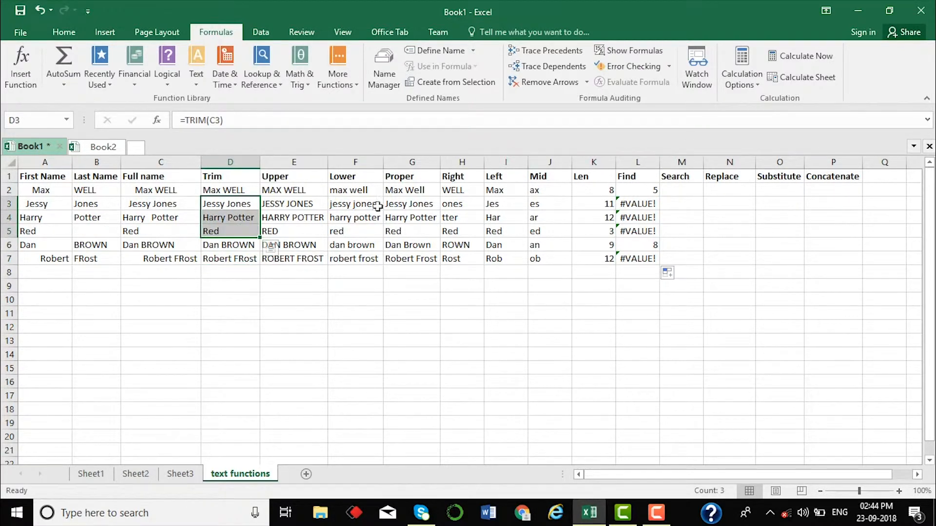
{"action": "left_click", "coordinate": [688, 188]}
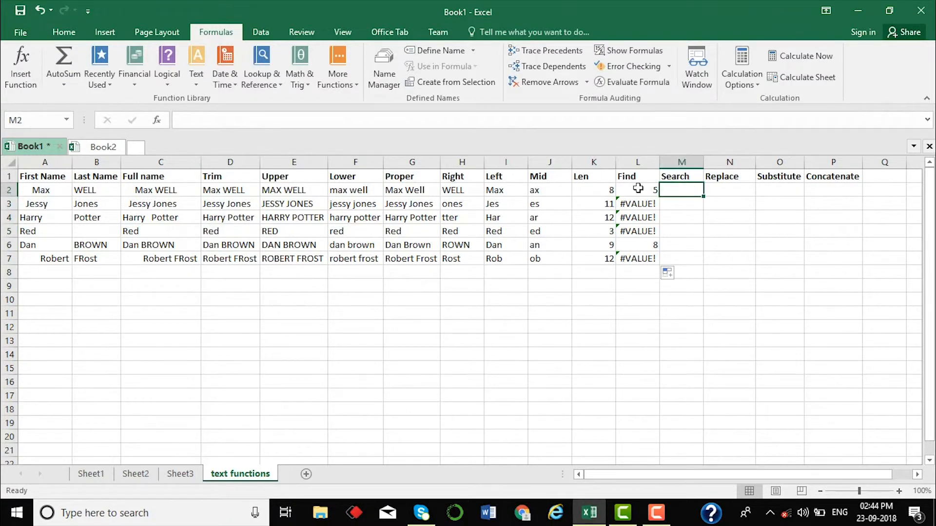
{"action": "left_click", "coordinate": [638, 189]}
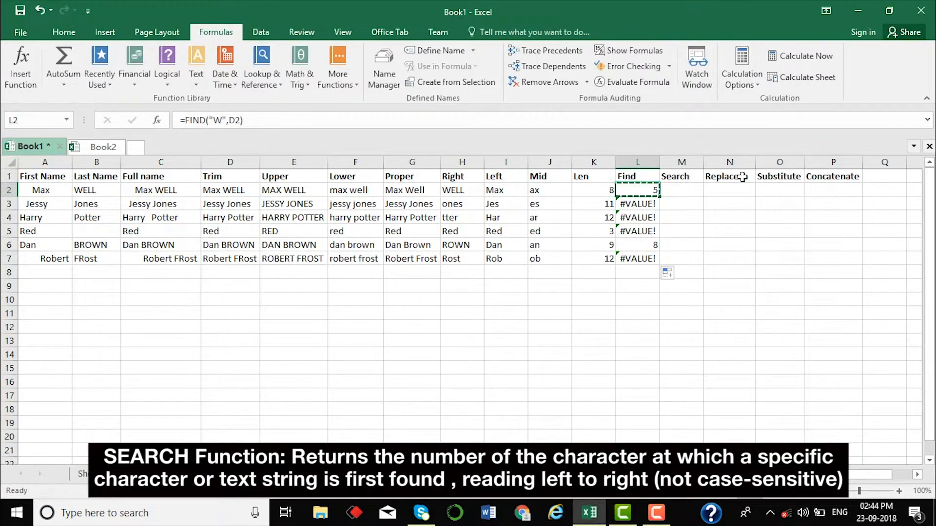
{"action": "left_click", "coordinate": [682, 191]}
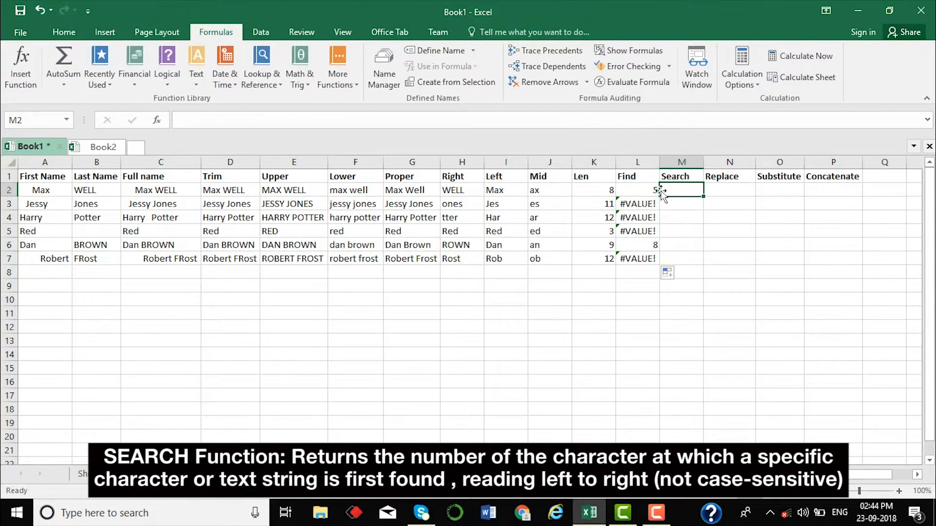
{"action": "left_click", "coordinate": [644, 190]}
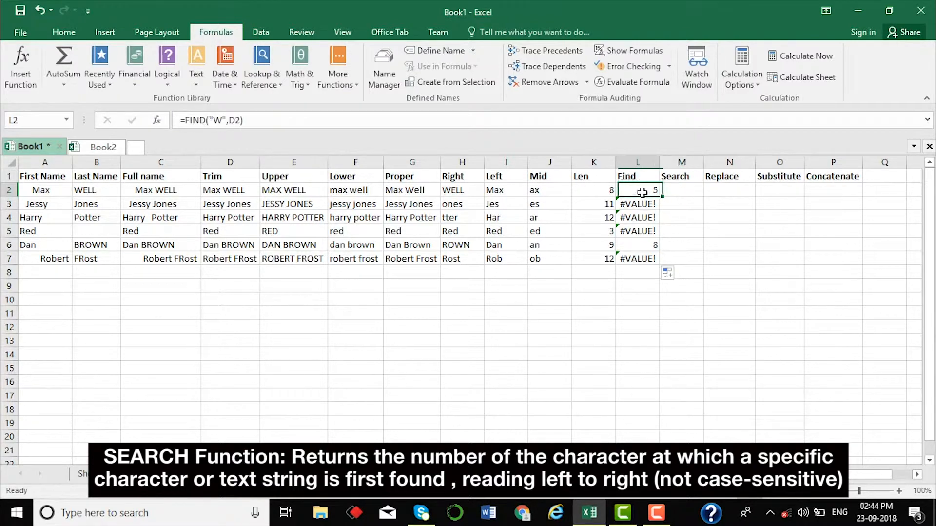
{"action": "left_click", "coordinate": [680, 188]}
{"action": "left_click", "coordinate": [647, 188]}
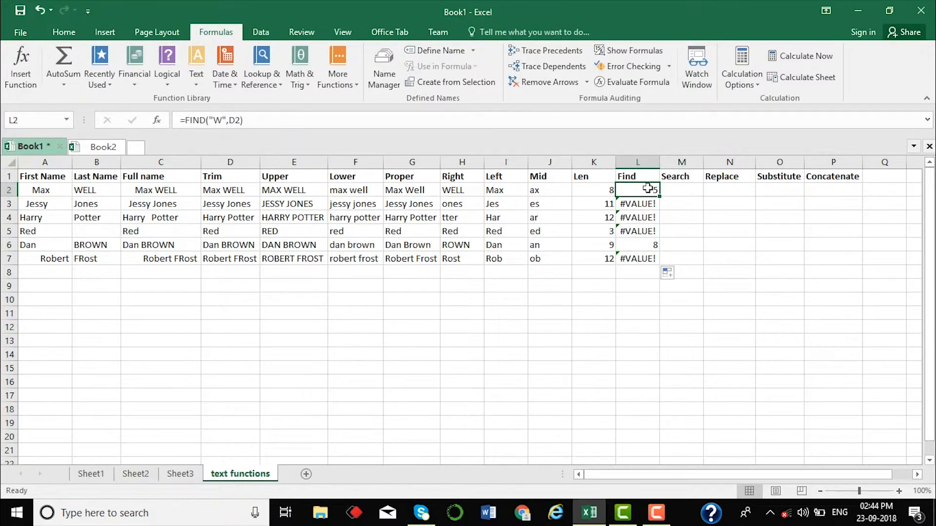
{"action": "left_click", "coordinate": [672, 189]}
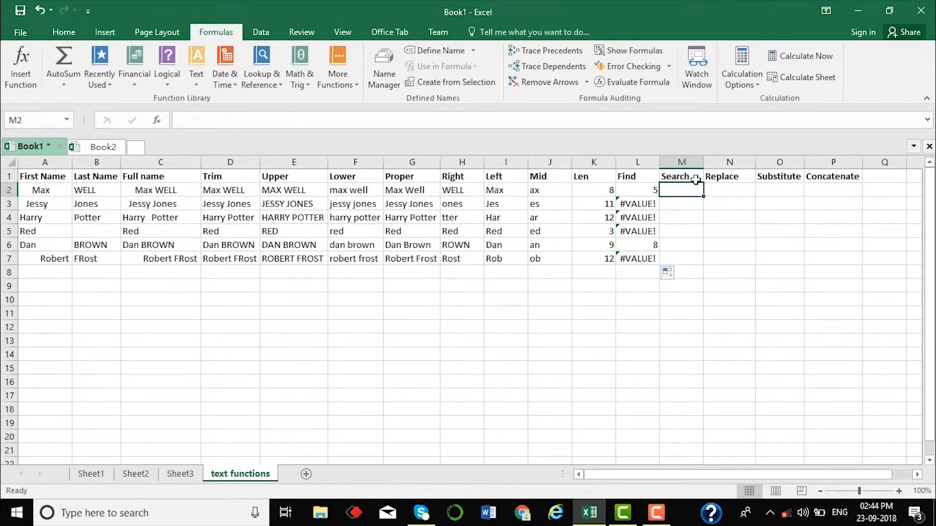
Change the formula in L2 to =FIND("w",D2) with a lowercase w to test case sensitivity, and check its result
{"action": "left_click", "coordinate": [639, 189]}
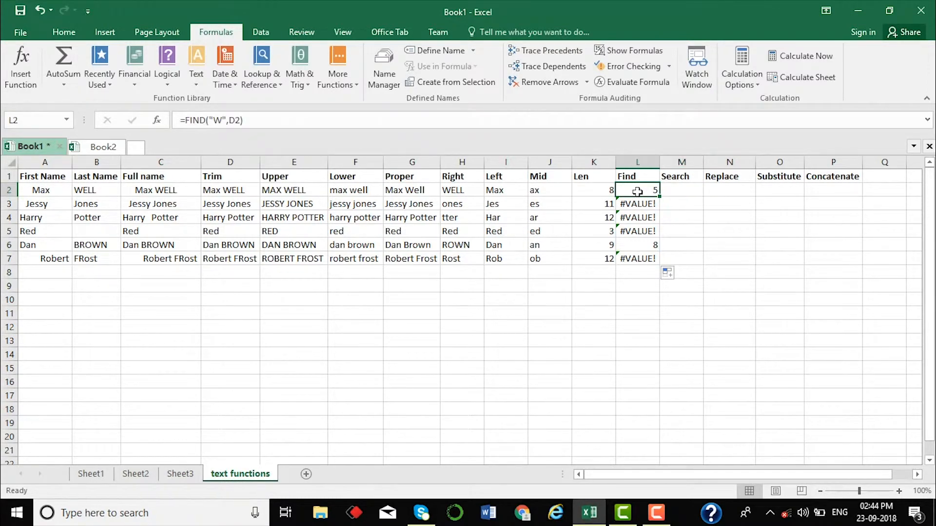
{"action": "left_click", "coordinate": [222, 120]}
{"action": "key", "text": "BackSpace"}
{"action": "type", "text": "w"}
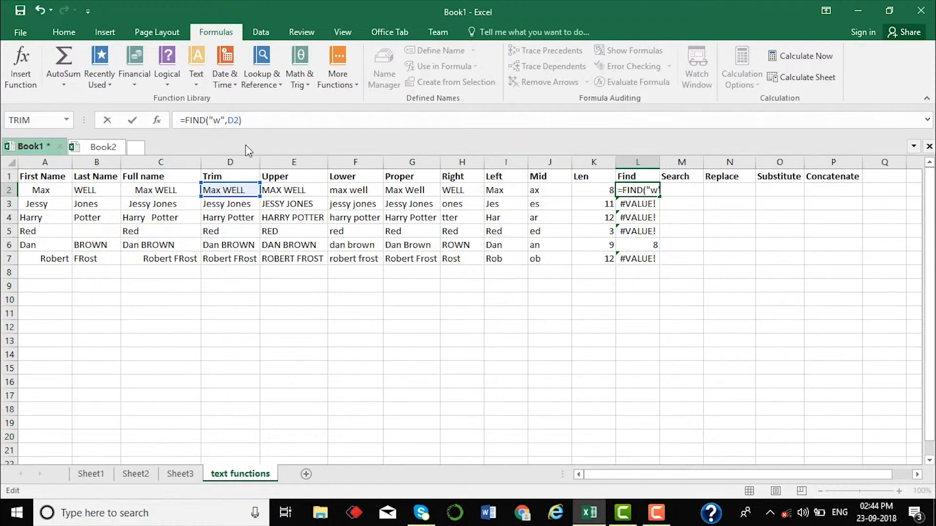
{"action": "key", "text": "Return"}
{"action": "left_click", "coordinate": [647, 190]}
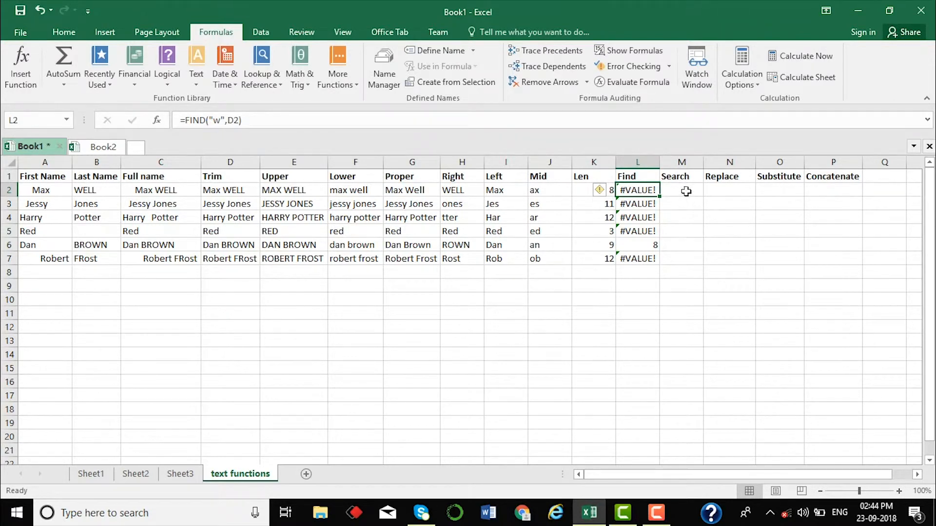
Enter =SEARCH("w",D2) in cell M2 of the Search column and fill the formula down to M7
{"action": "left_click", "coordinate": [685, 191]}
{"action": "type", "text": "="}
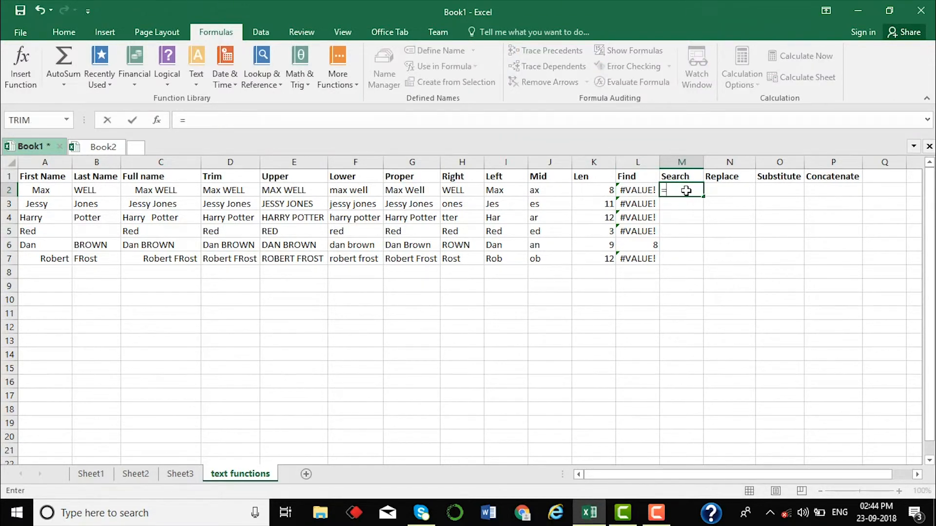
{"action": "type", "text": "sea"}
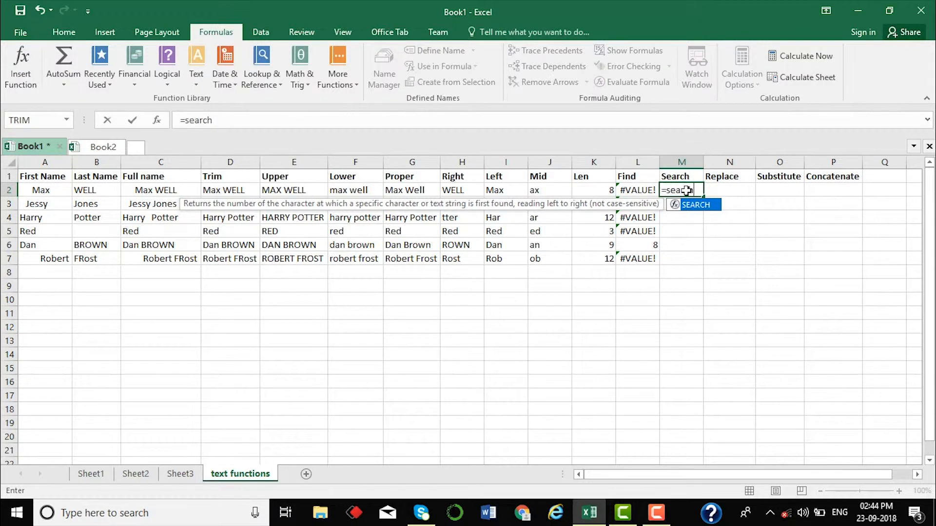
{"action": "type", "text": "rch"}
{"action": "key", "text": "Tab"}
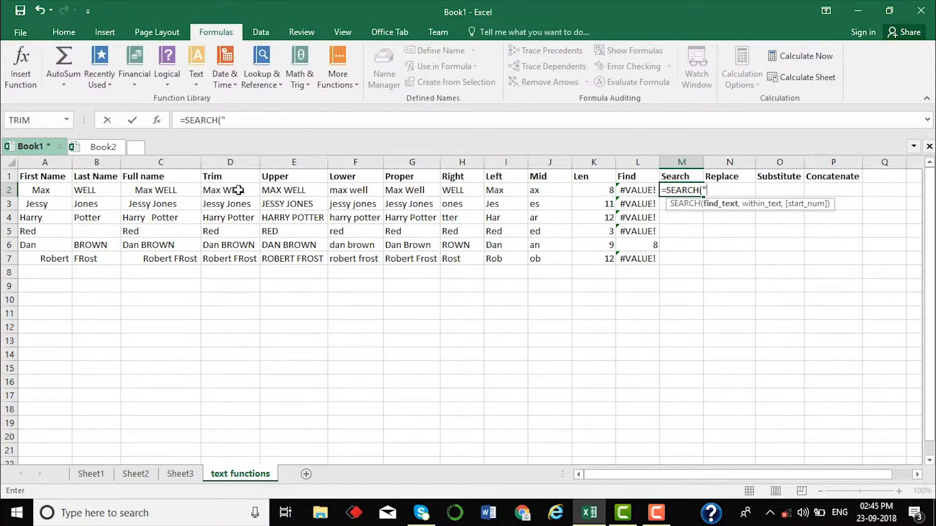
{"action": "type", "text": ","}
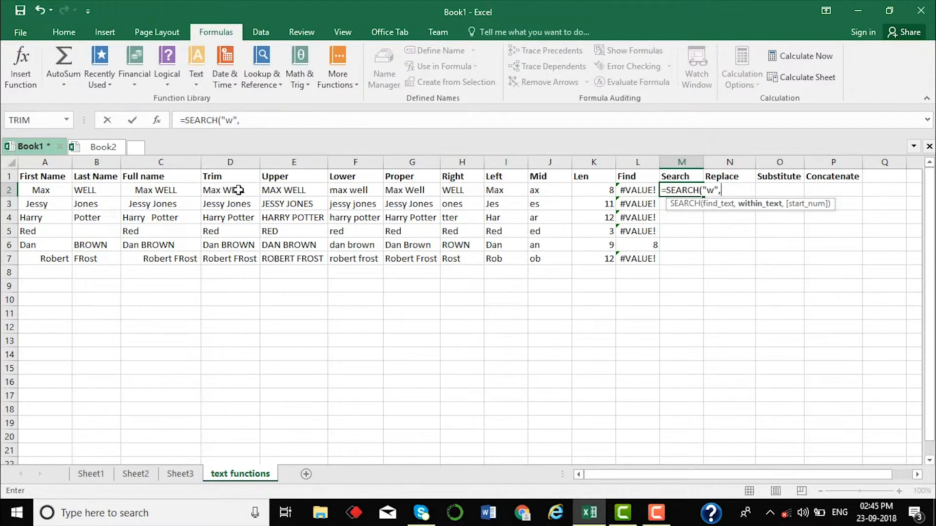
{"action": "left_click", "coordinate": [224, 190]}
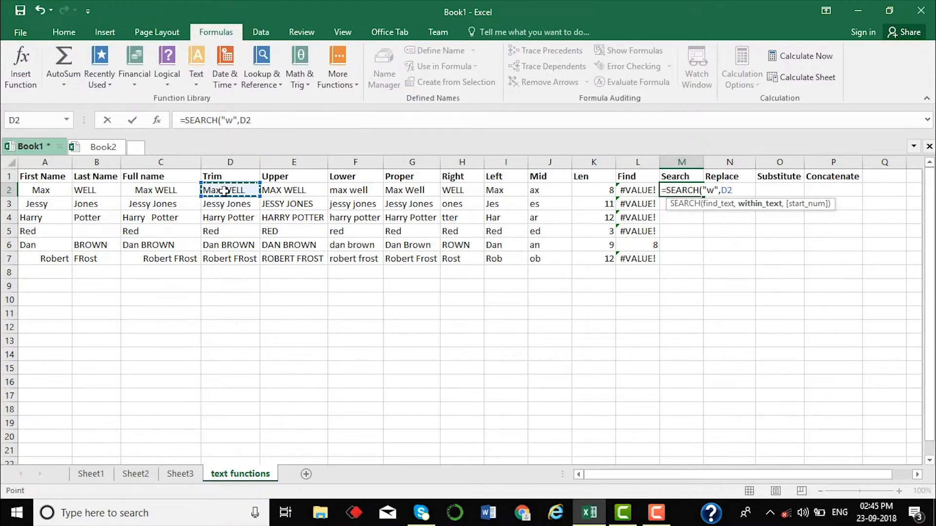
{"action": "type", "text": ")"}
{"action": "key", "text": "Return"}
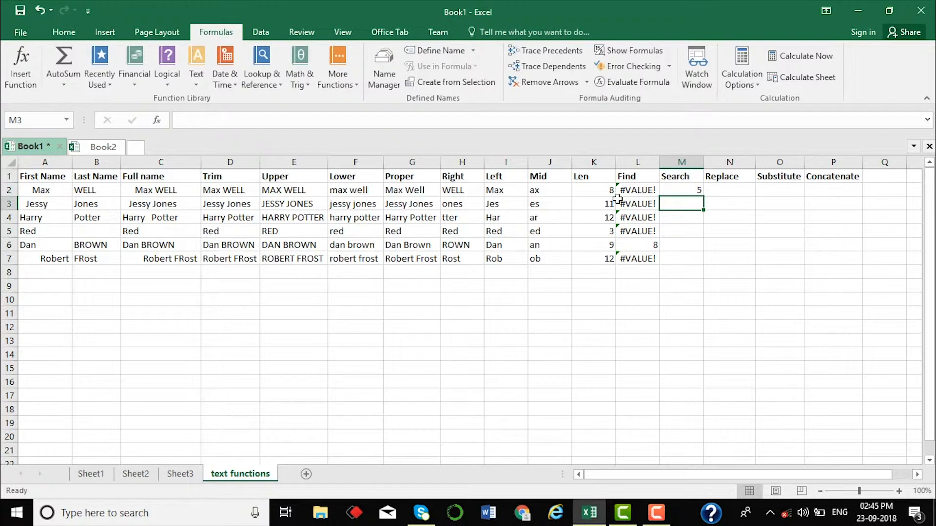
{"action": "left_click", "coordinate": [675, 191]}
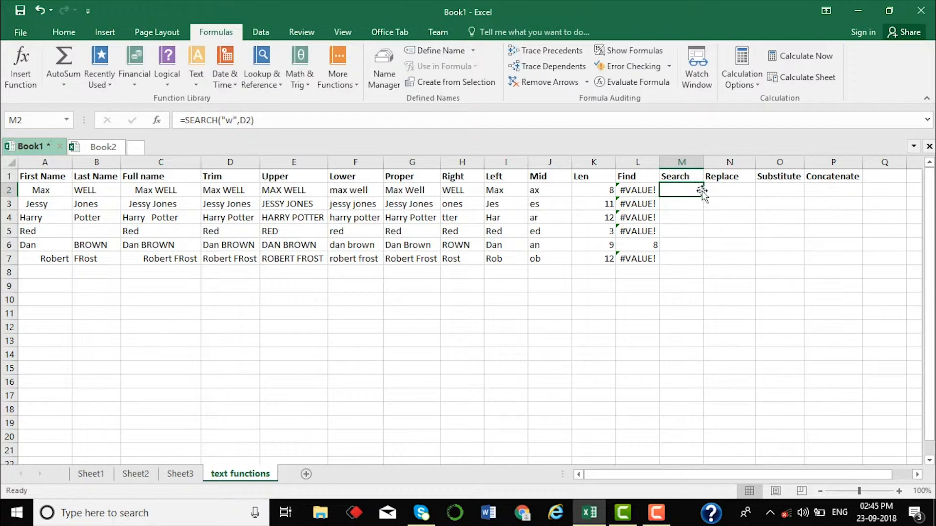
{"action": "left_click_drag", "start_coordinate": [702, 195], "coordinate": [702, 259]}
Enter =REPLACE(D2,5,4,"brown") in cell N2 of the Replace column to swap the last name in the trimmed text
{"action": "left_click", "coordinate": [726, 191]}
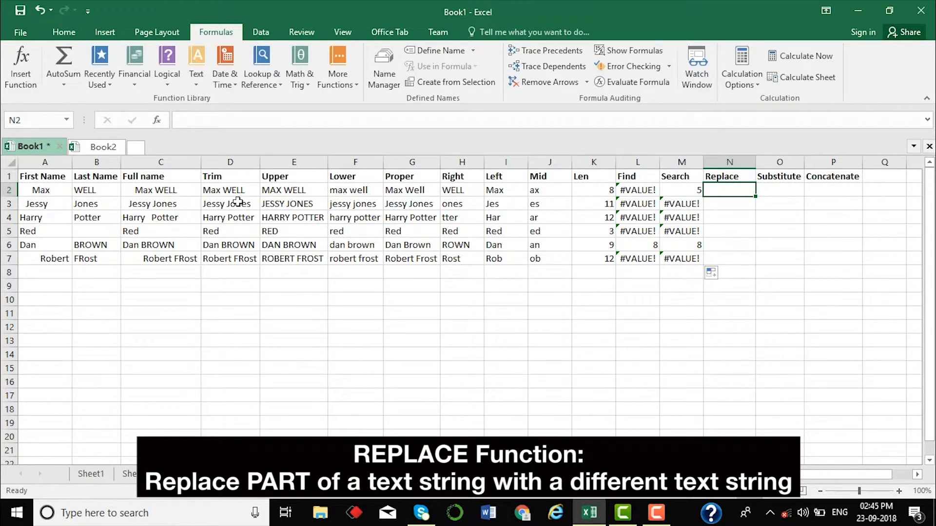
{"action": "type", "text": "=re"}
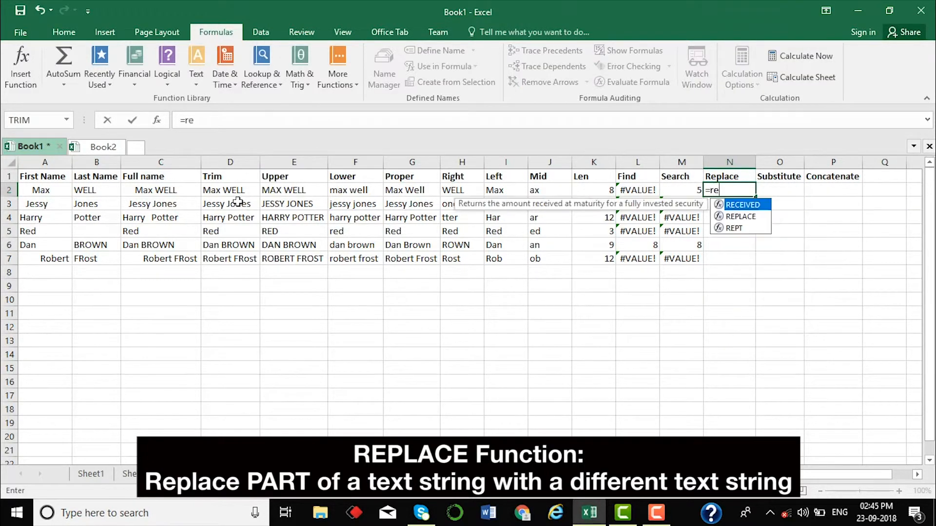
{"action": "type", "text": "place"}
{"action": "key", "text": "Tab"}
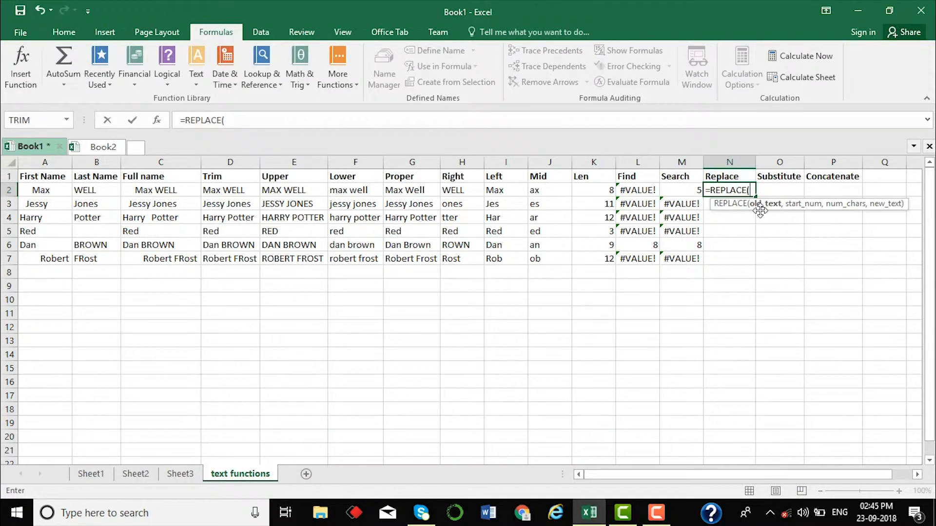
{"action": "left_click", "coordinate": [241, 190]}
{"action": "type", "text": ","}
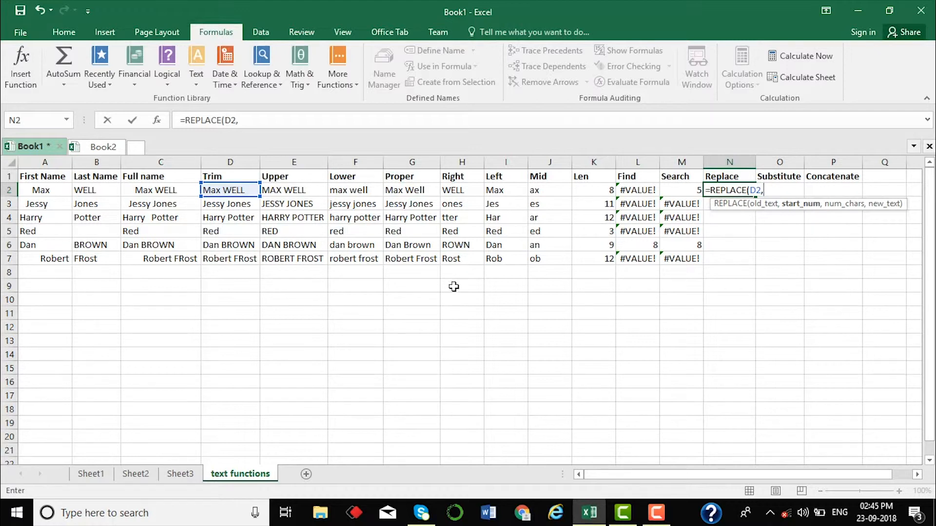
{"action": "type", "text": "5,"}
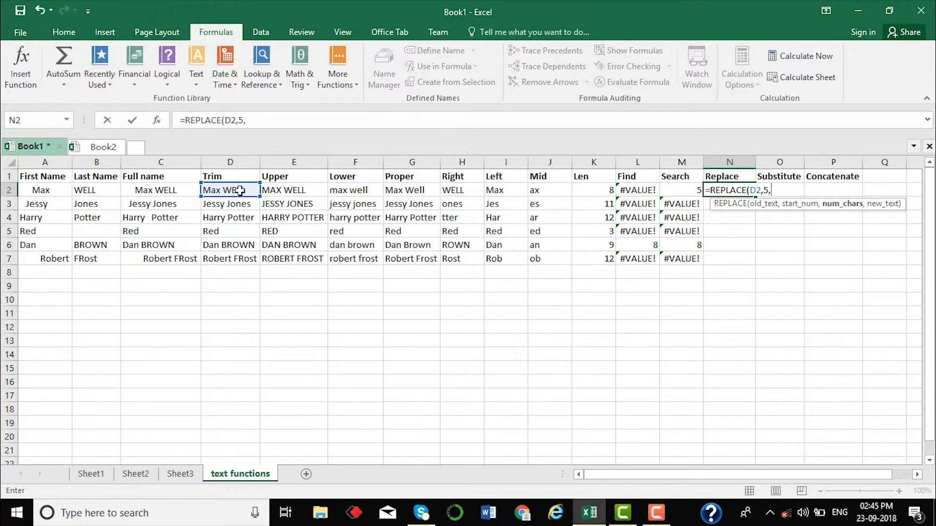
{"action": "type", "text": "4,"}
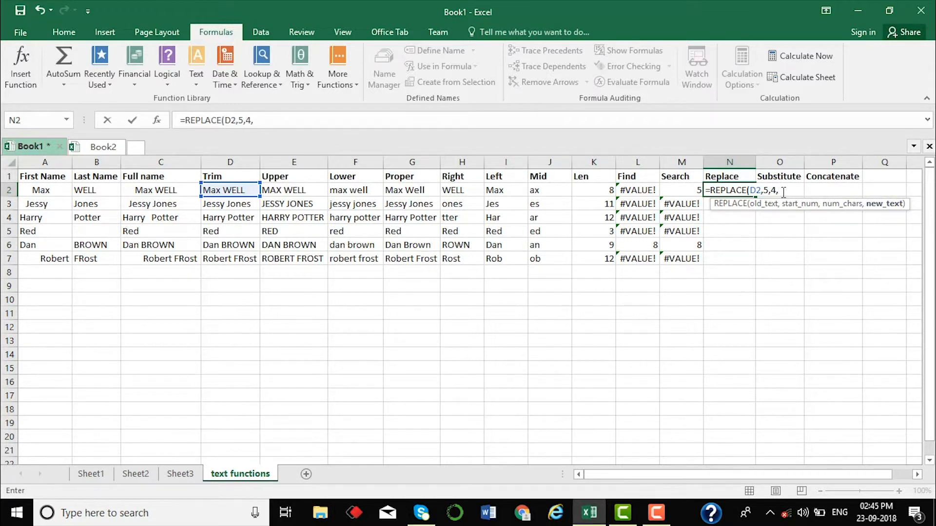
{"action": "type", "text": "\"brown\")"}
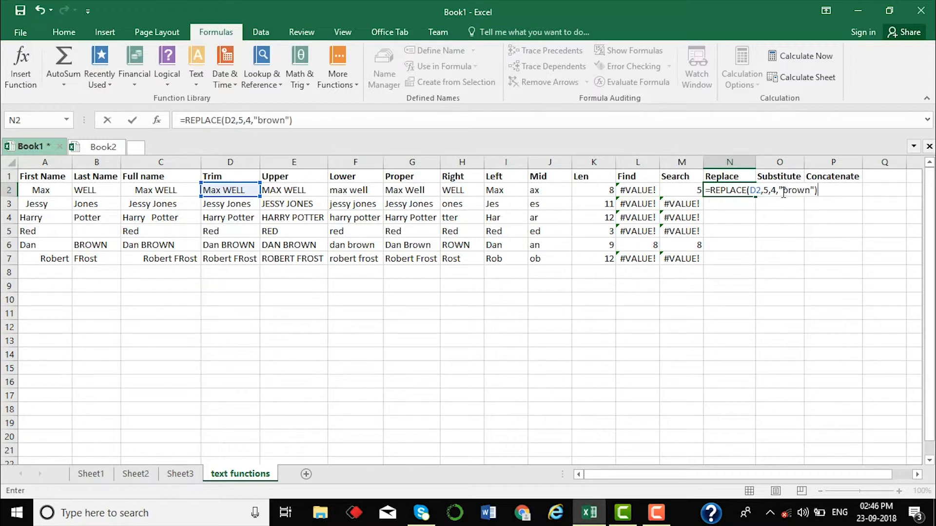
{"action": "key", "text": "Return"}
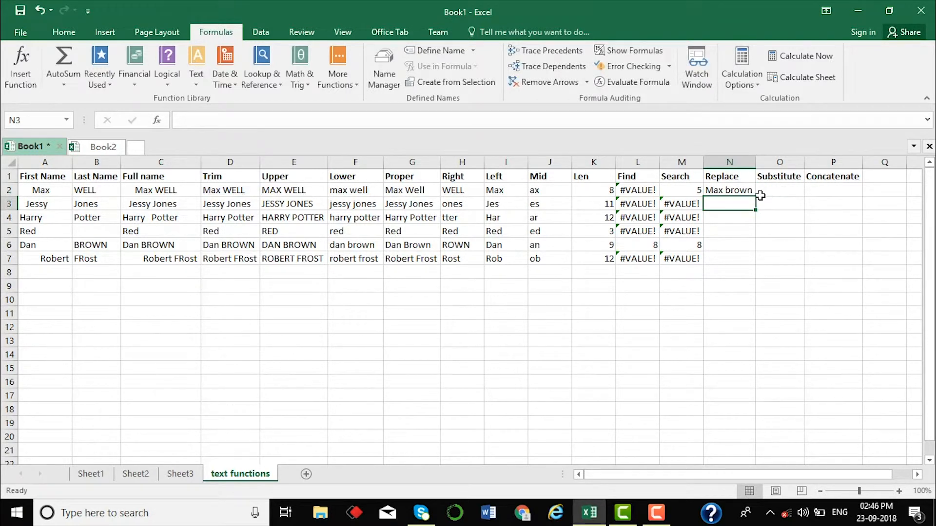
{"action": "key", "text": "Up"}
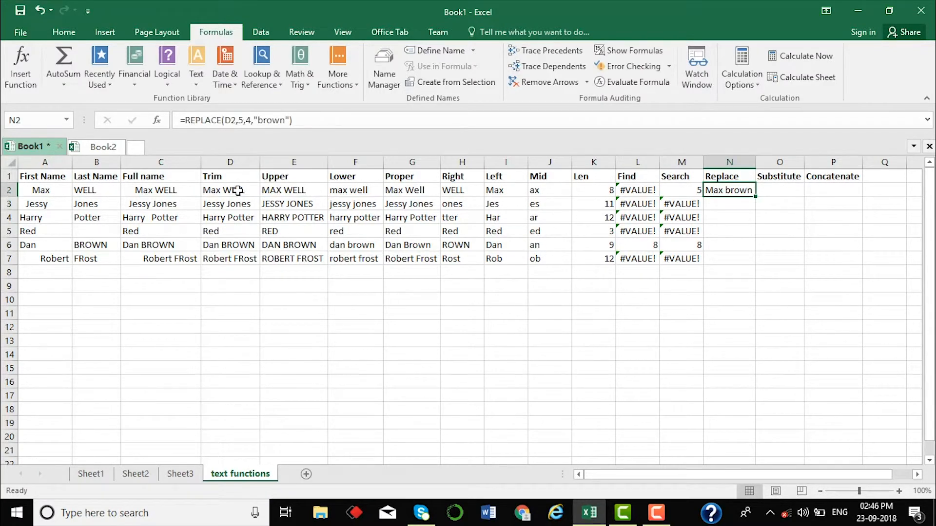
Enter =SUBSTITUTE(E2,"W","M") in cell O2 of the Substitute column to exchange W for M in the uppercase name
{"action": "left_click", "coordinate": [762, 193]}
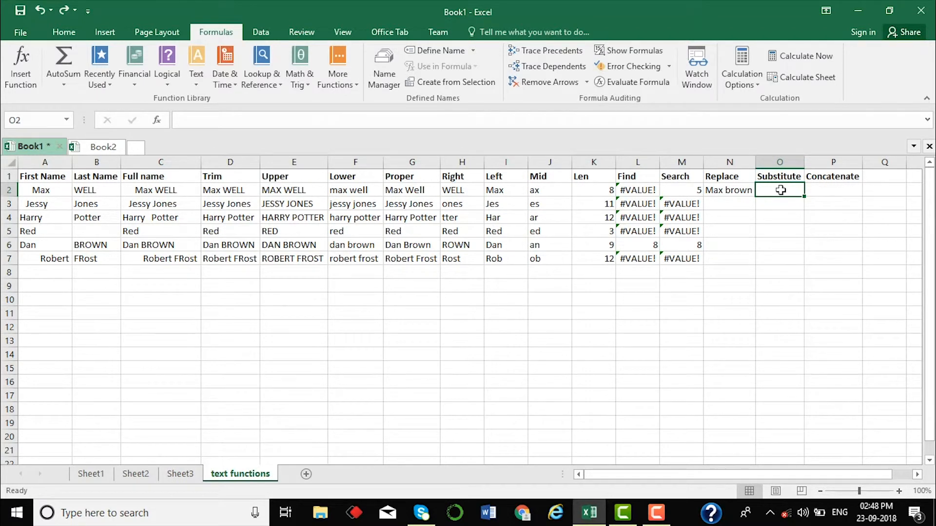
{"action": "type", "text": "=s"}
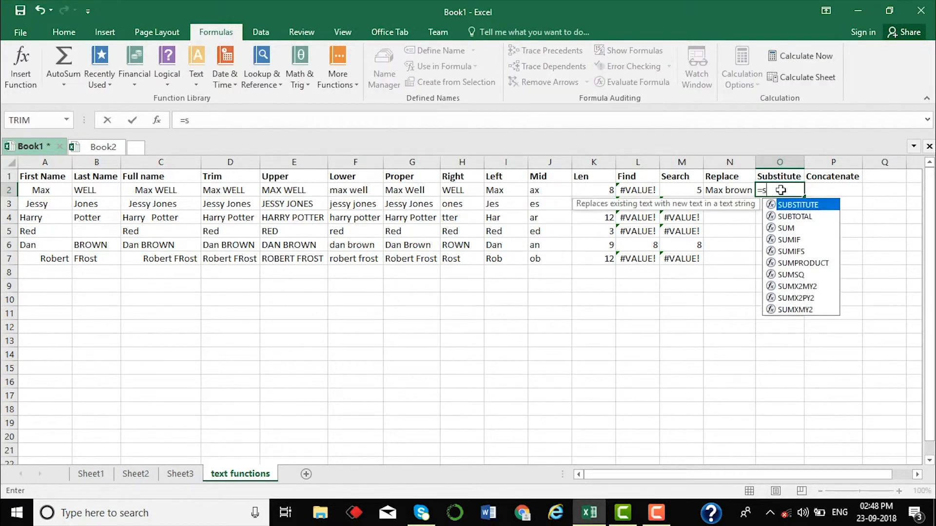
{"action": "type", "text": "ubst"}
{"action": "key", "text": "Tab"}
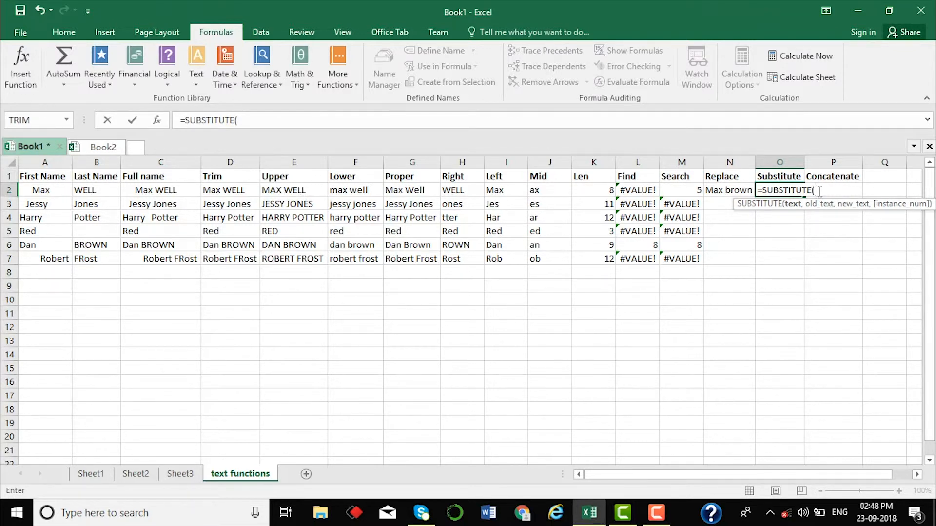
{"action": "left_click", "coordinate": [288, 188]}
{"action": "type", "text": ","}
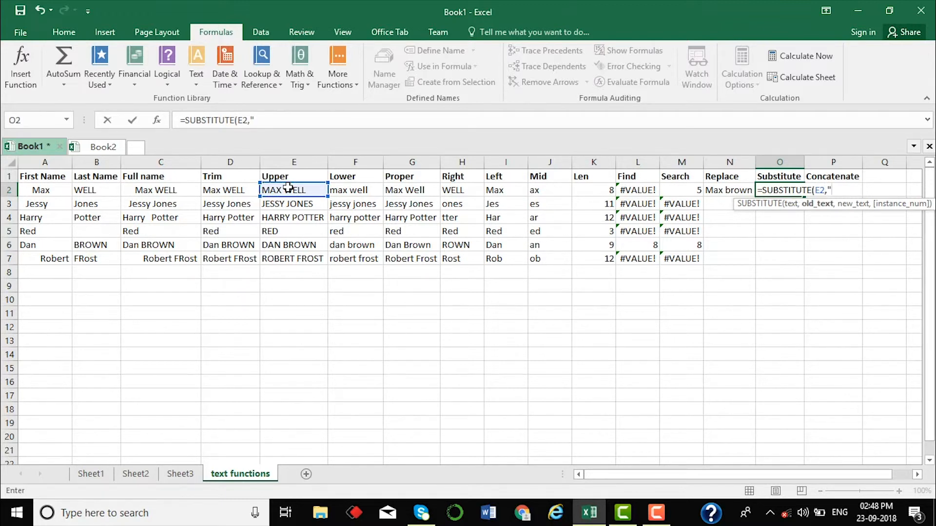
{"action": "type", "text": "\"W\","}
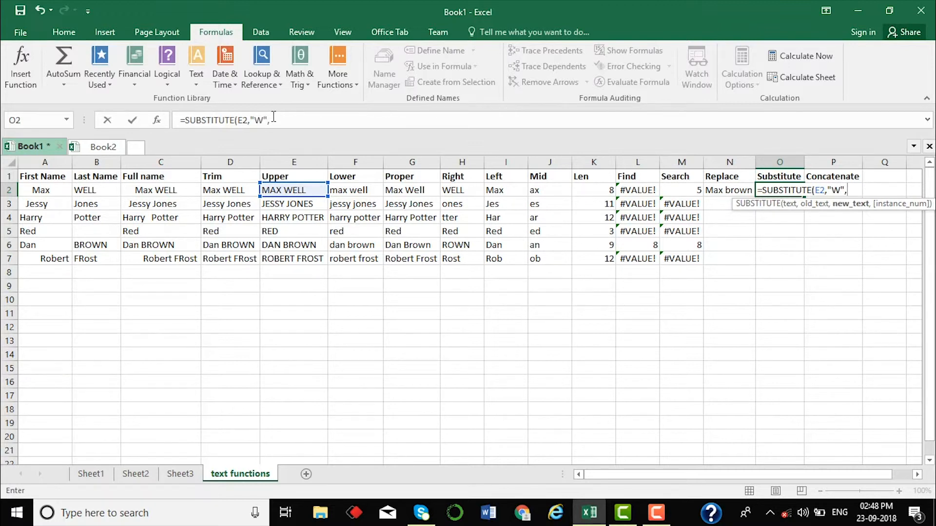
{"action": "type", "text": "\"M\")"}
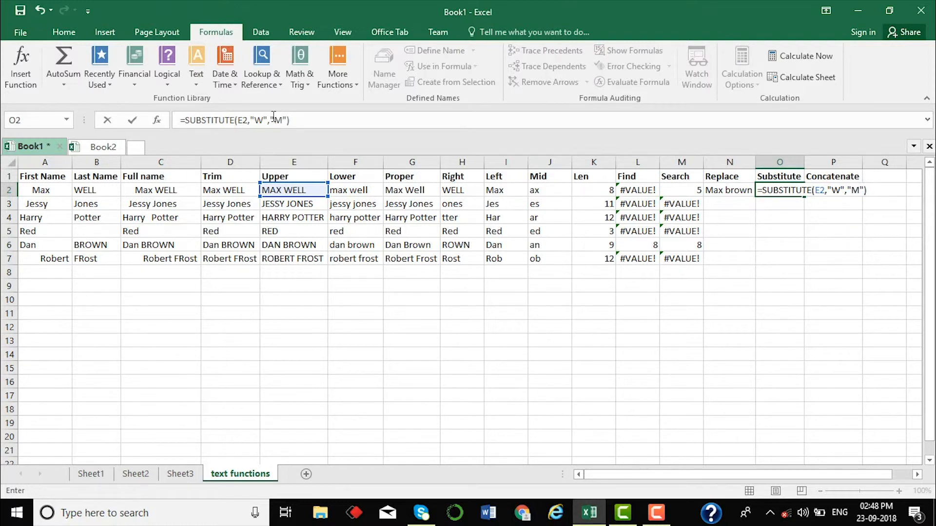
{"action": "key", "text": "Return"}
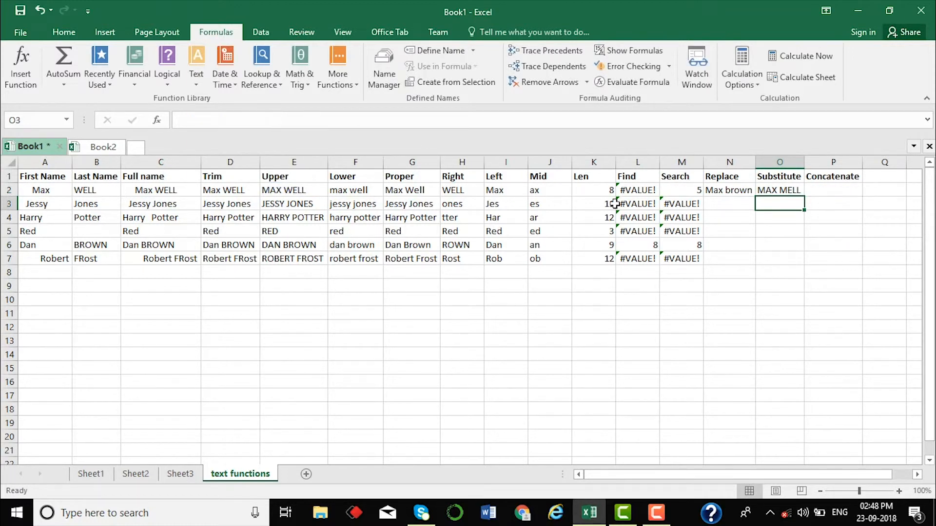
{"action": "left_click", "coordinate": [788, 188]}
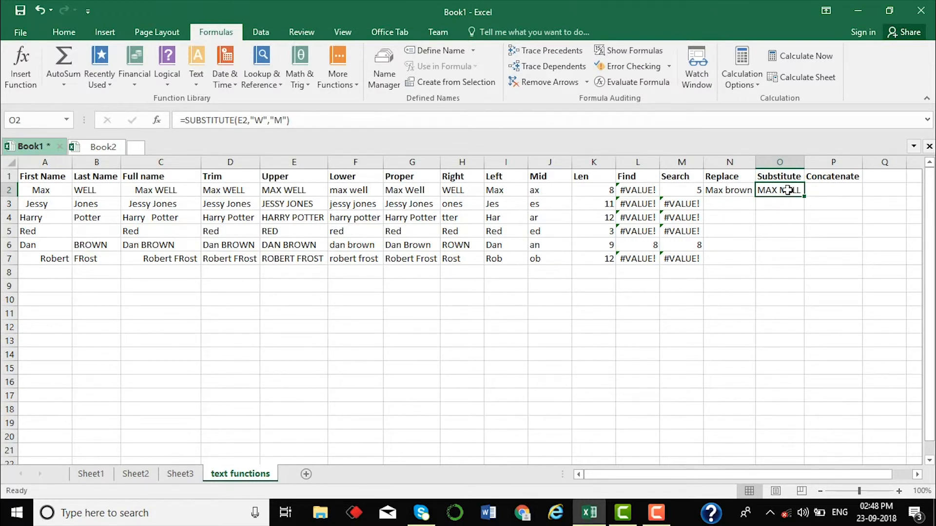
Highlight the First Name and Last Name columns and cells A2:B2 to point out the source texts for concatenation
{"action": "left_click", "coordinate": [833, 196]}
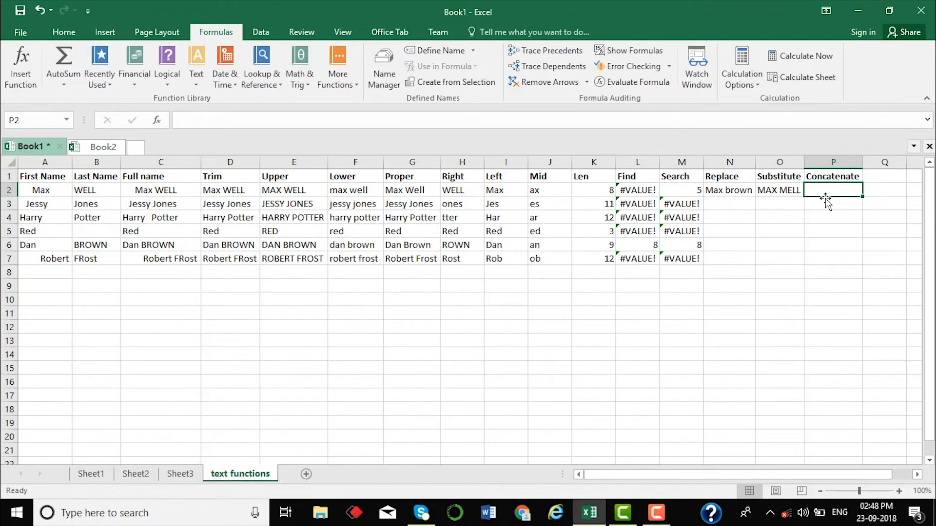
{"action": "left_click", "coordinate": [38, 163]}
{"action": "left_click", "coordinate": [79, 163]}
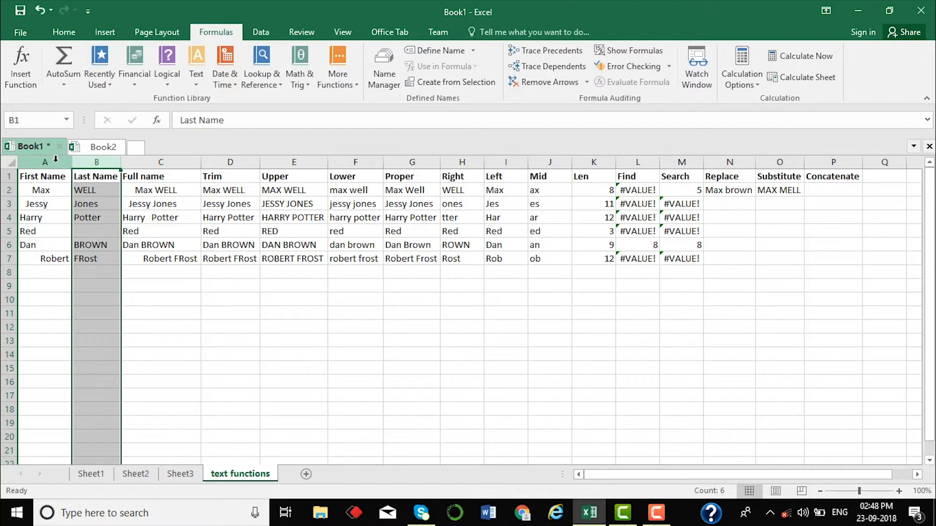
{"action": "left_click_drag", "start_coordinate": [52, 194], "coordinate": [75, 193]}
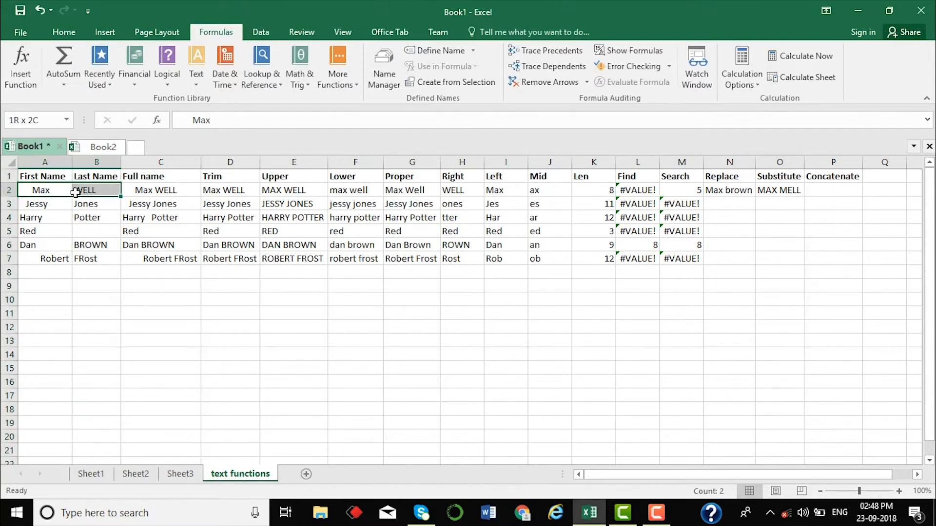
Enter =CONCATENATE(A2,B2) in cell P2 to join the first and last names, and fill it down to P7
{"action": "left_click", "coordinate": [832, 194]}
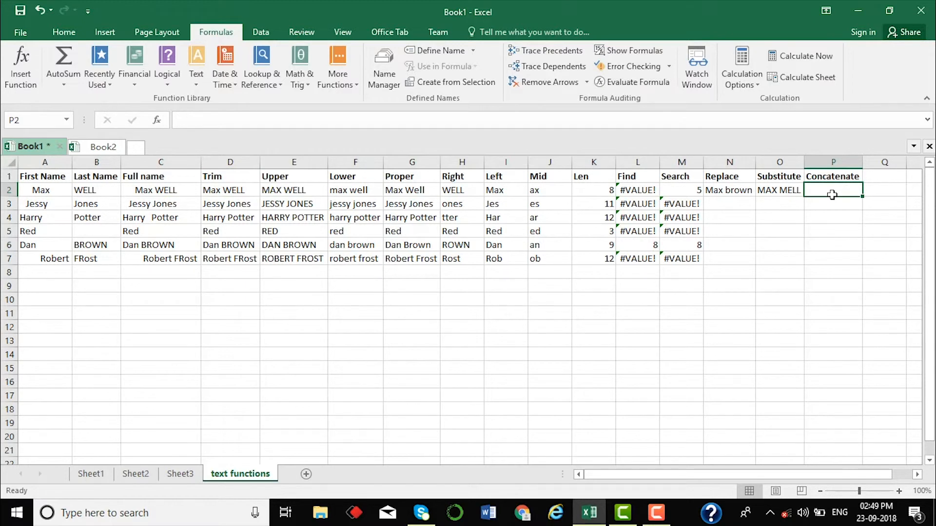
{"action": "type", "text": "="}
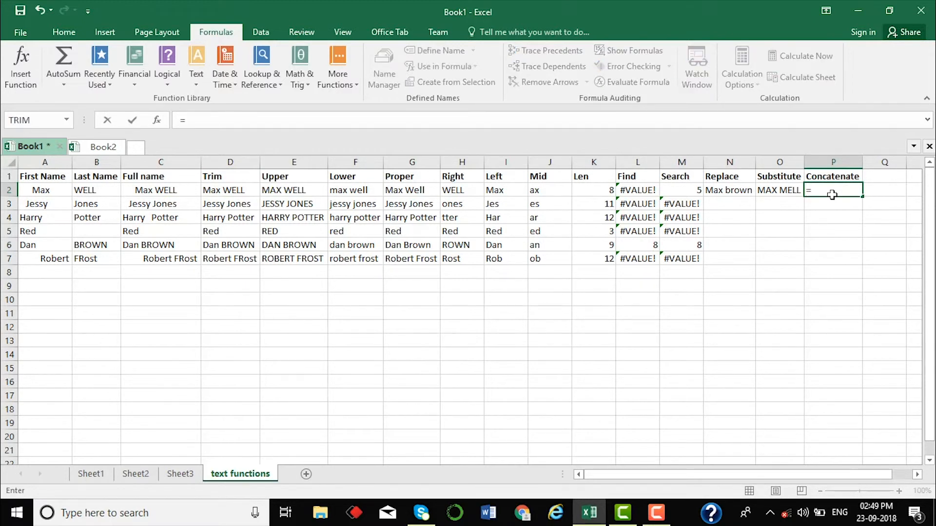
{"action": "type", "text": "concat"}
{"action": "key", "text": "Tab"}
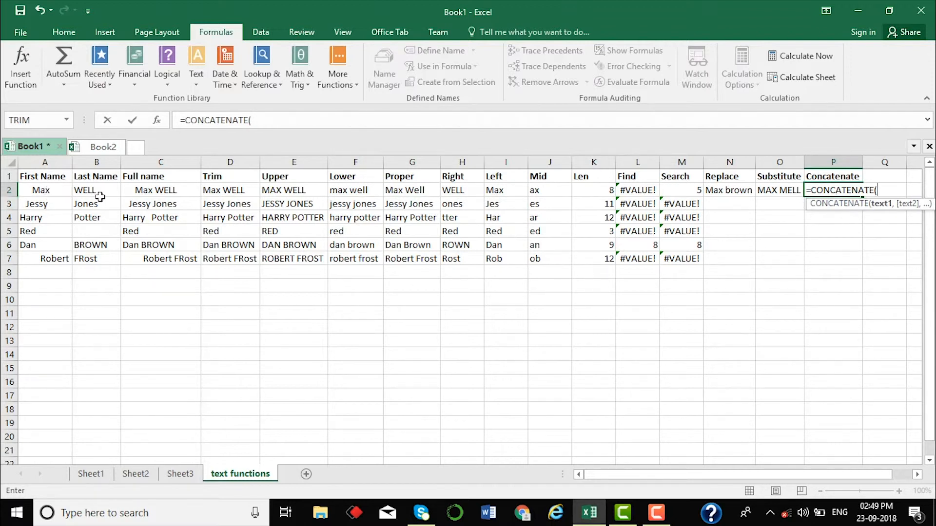
{"action": "left_click", "coordinate": [55, 186]}
{"action": "type", "text": ","}
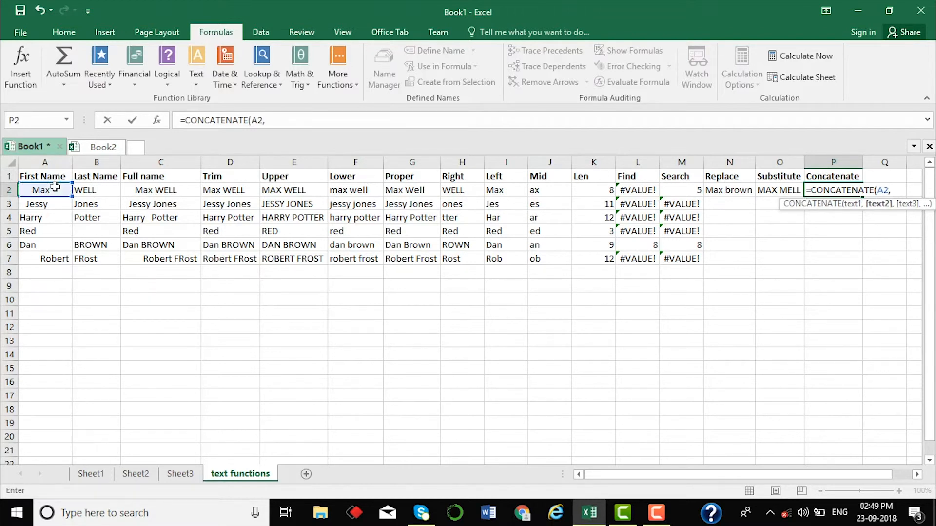
{"action": "left_click", "coordinate": [97, 187]}
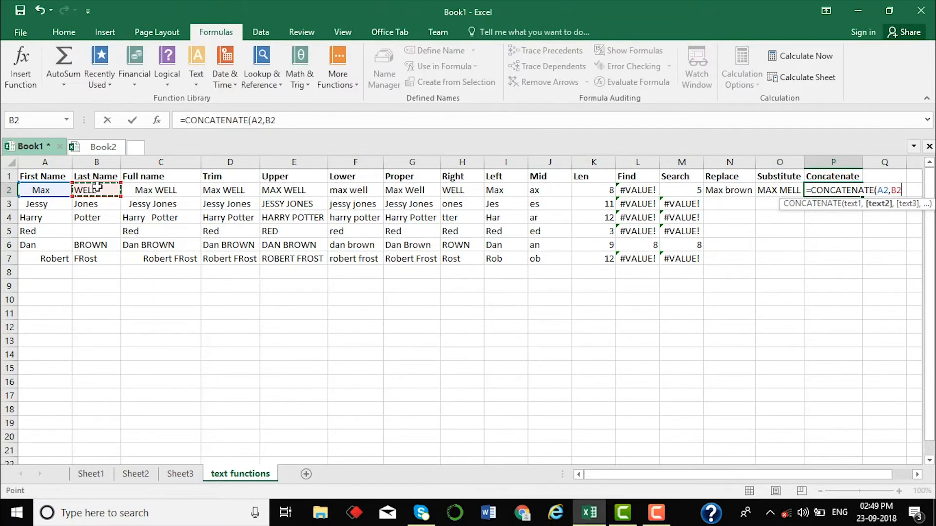
{"action": "type", "text": ")"}
{"action": "key", "text": "Return"}
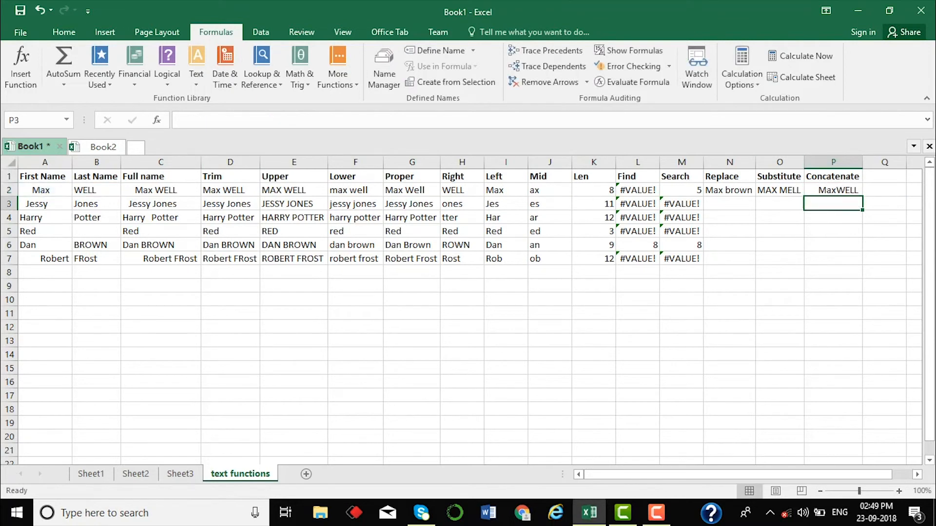
{"action": "left_click", "coordinate": [831, 188]}
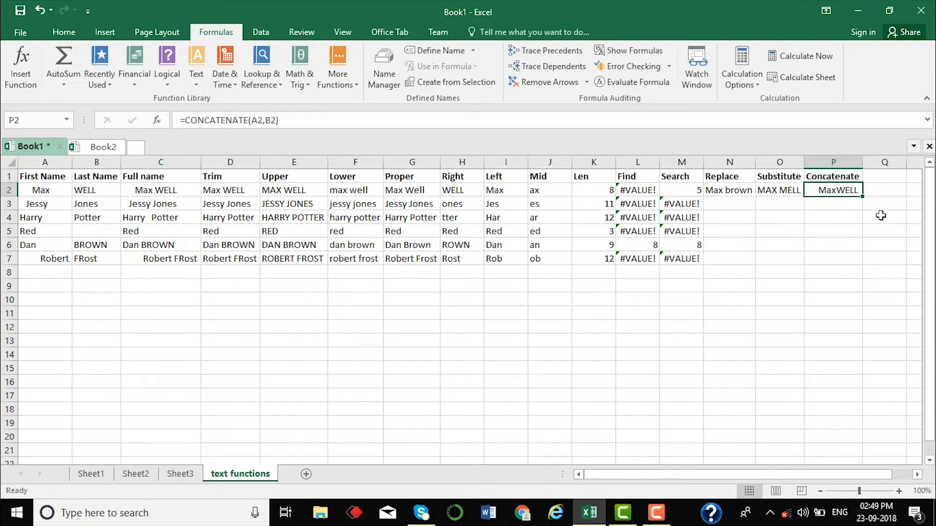
{"action": "double_click", "coordinate": [863, 196]}
{"action": "left_click", "coordinate": [867, 218]}
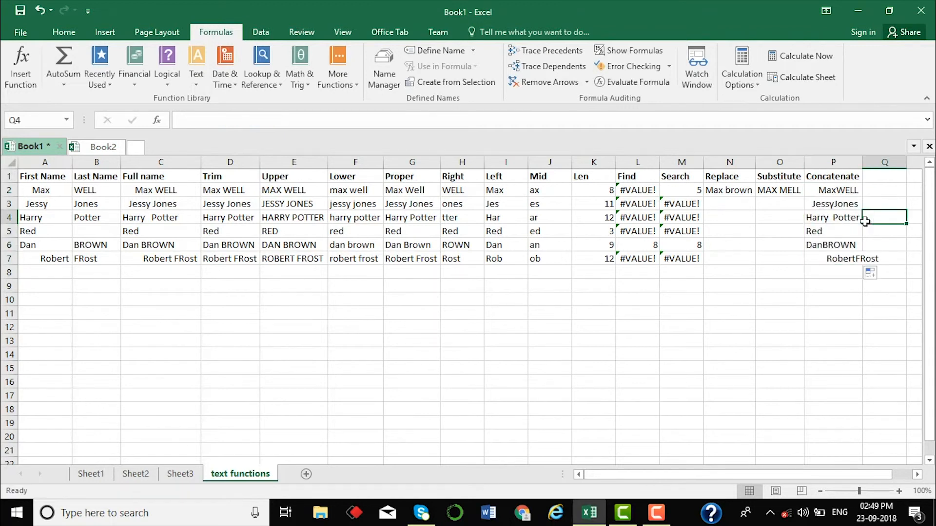
Add a space between the first and last names in cell P2 by changing its formula to =CONCATENATE(A2," ",B2)
{"action": "left_click", "coordinate": [836, 191]}
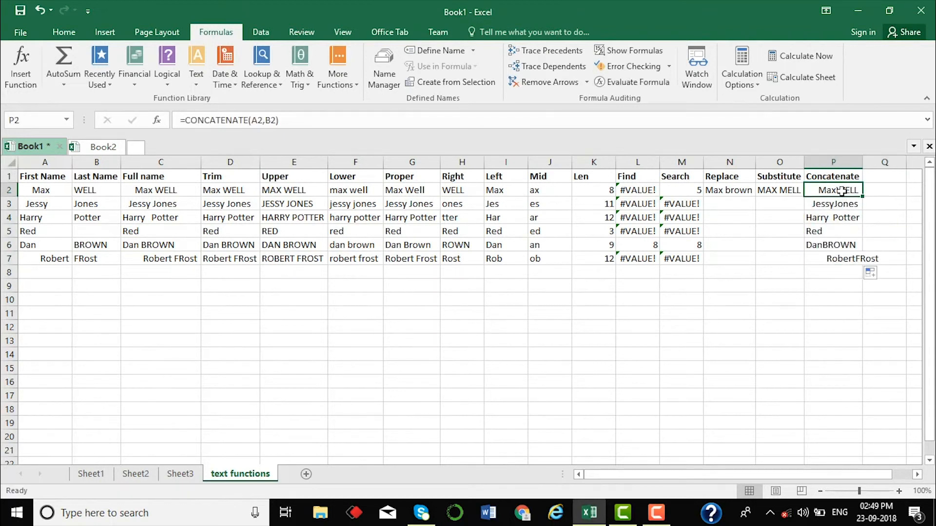
{"action": "left_click", "coordinate": [265, 121]}
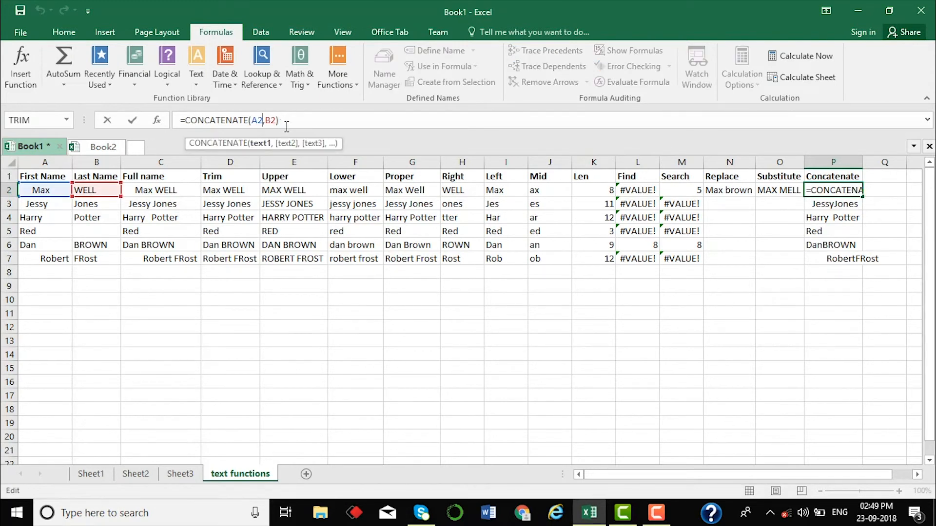
{"action": "key", "text": "Right"}
{"action": "type", "text": "\" \""}
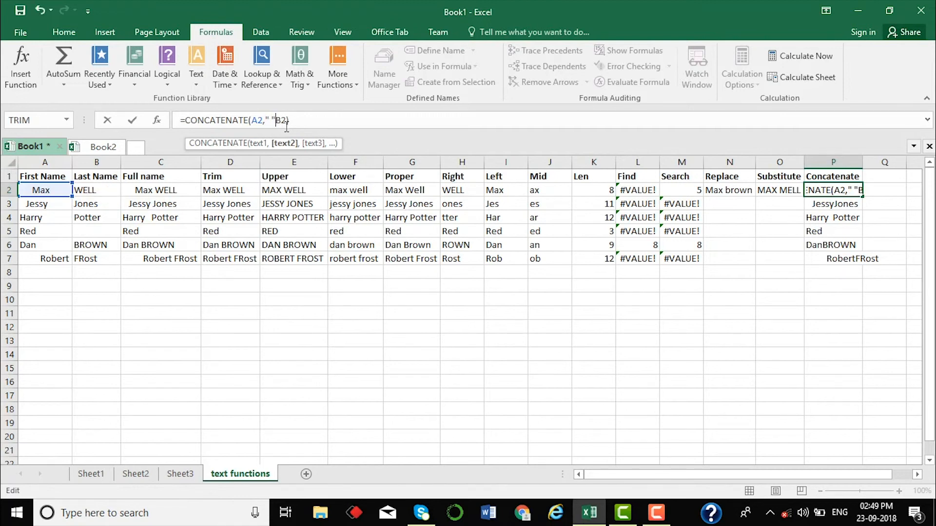
{"action": "type", "text": ","}
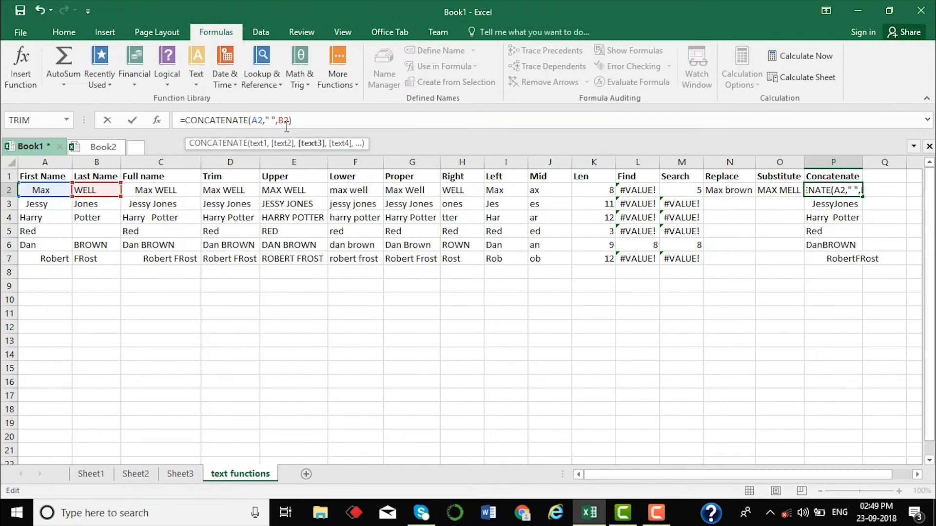
{"action": "left_click", "coordinate": [304, 122]}
{"action": "key", "text": "Return"}
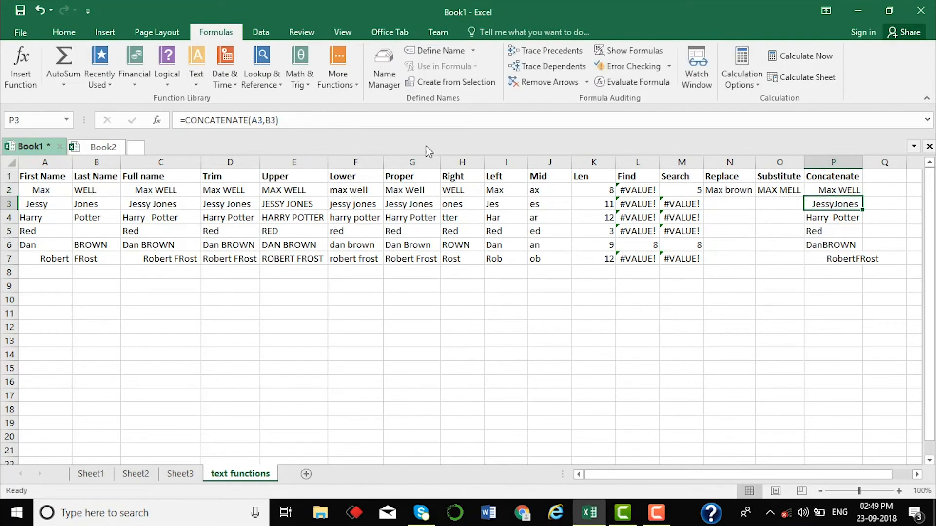
Fill the updated CONCATENATE formula from P2 down to P7 in the Concatenate column
{"action": "left_click", "coordinate": [846, 193]}
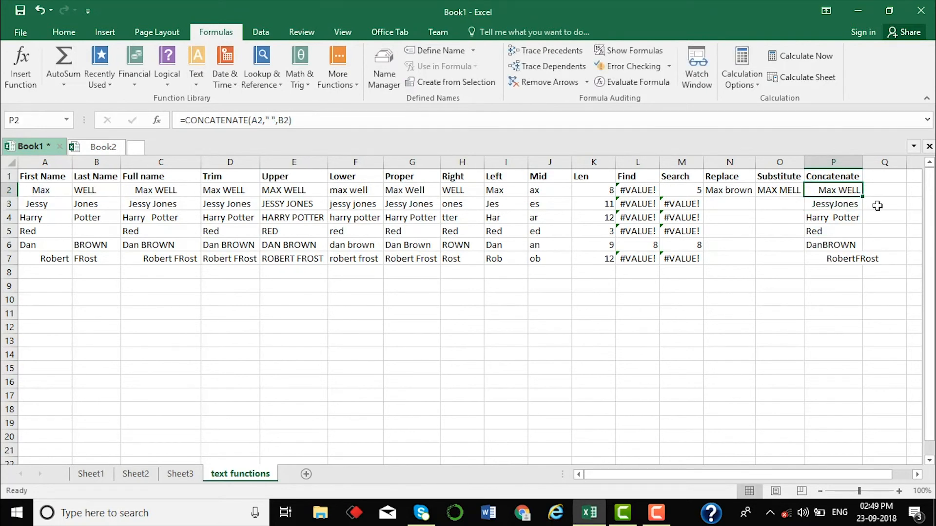
{"action": "double_click", "coordinate": [861, 196]}
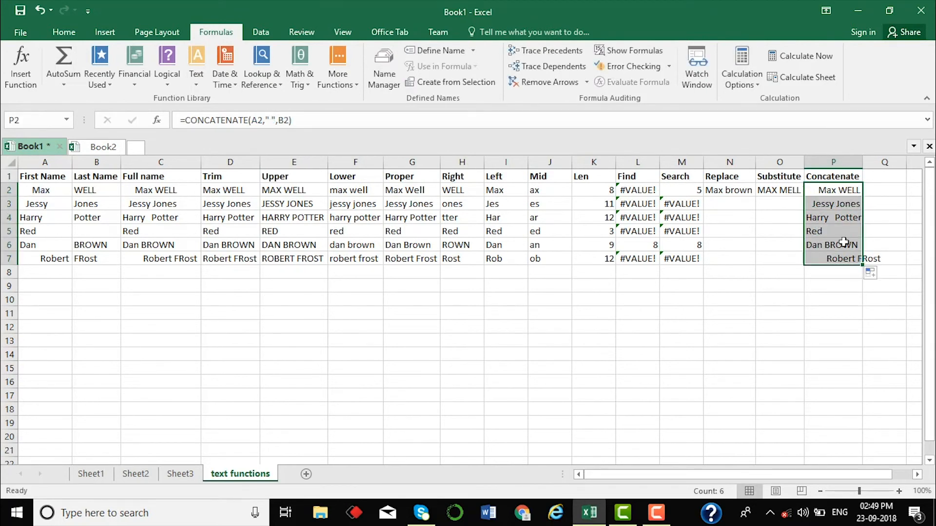
{"action": "left_click", "coordinate": [686, 411]}
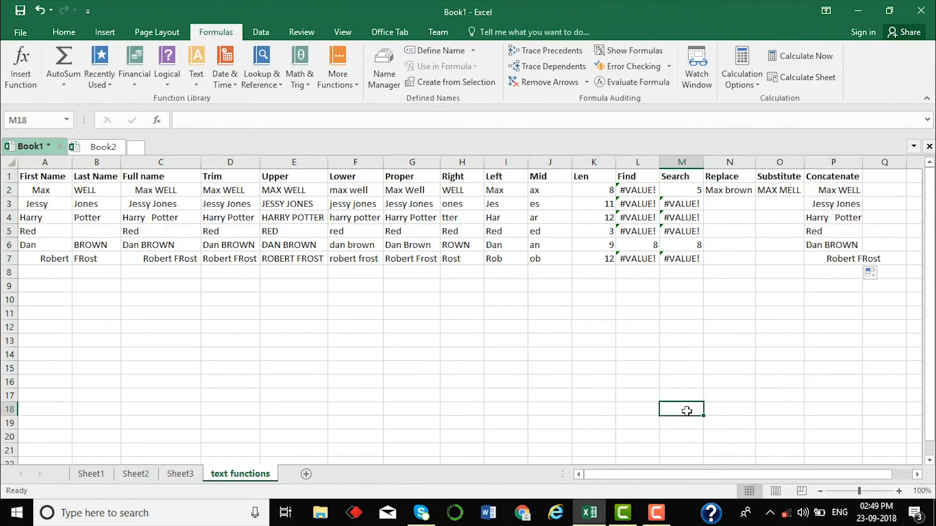